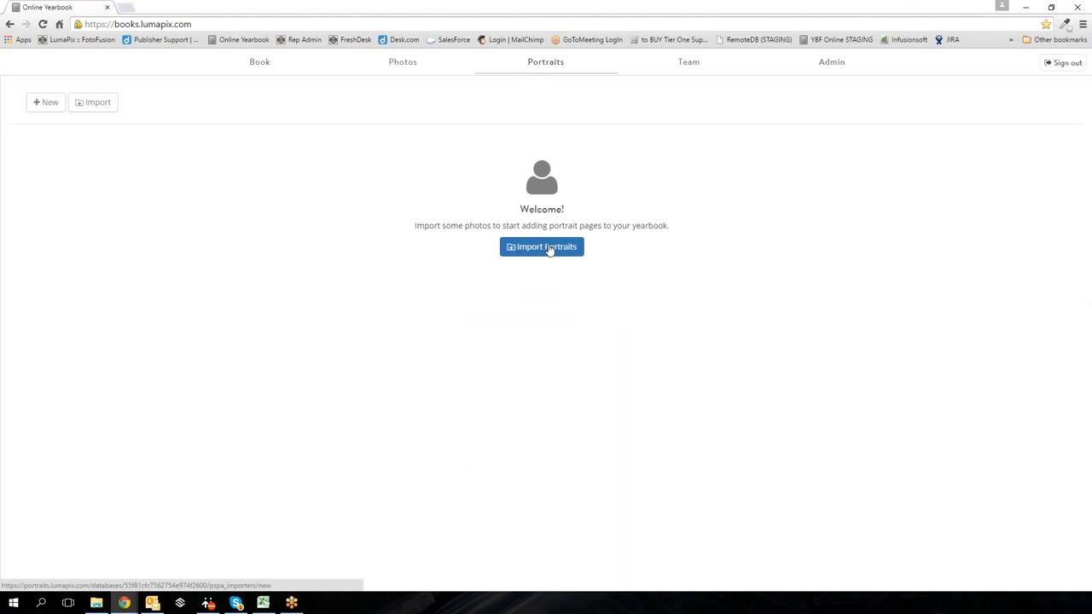
# - Start a portrait import using the 'I have a PSPA Index' option
pyautogui.click(541, 248)
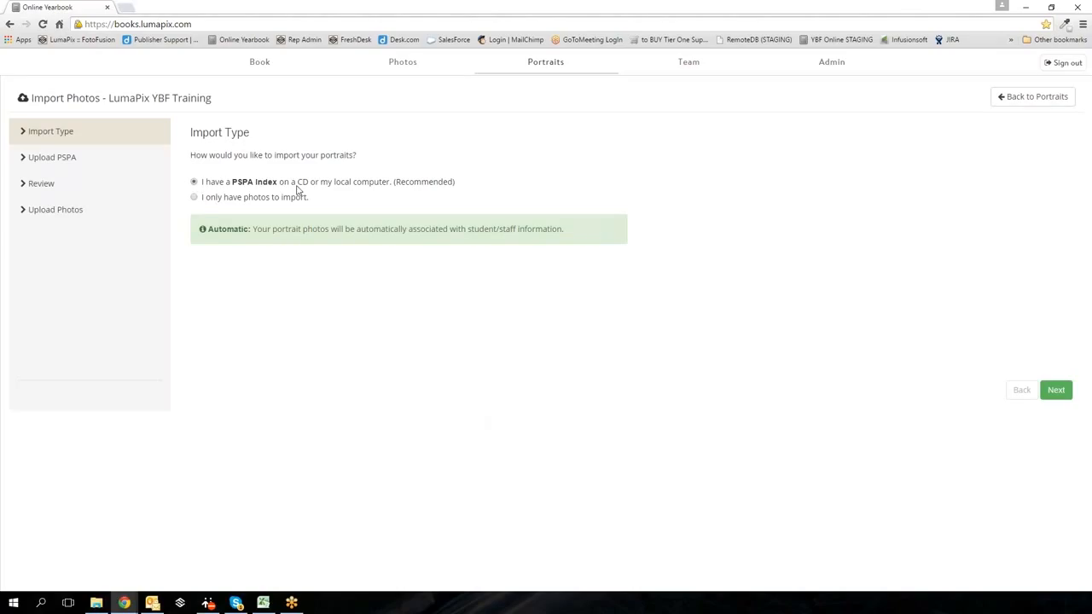
pyautogui.click(1057, 390)
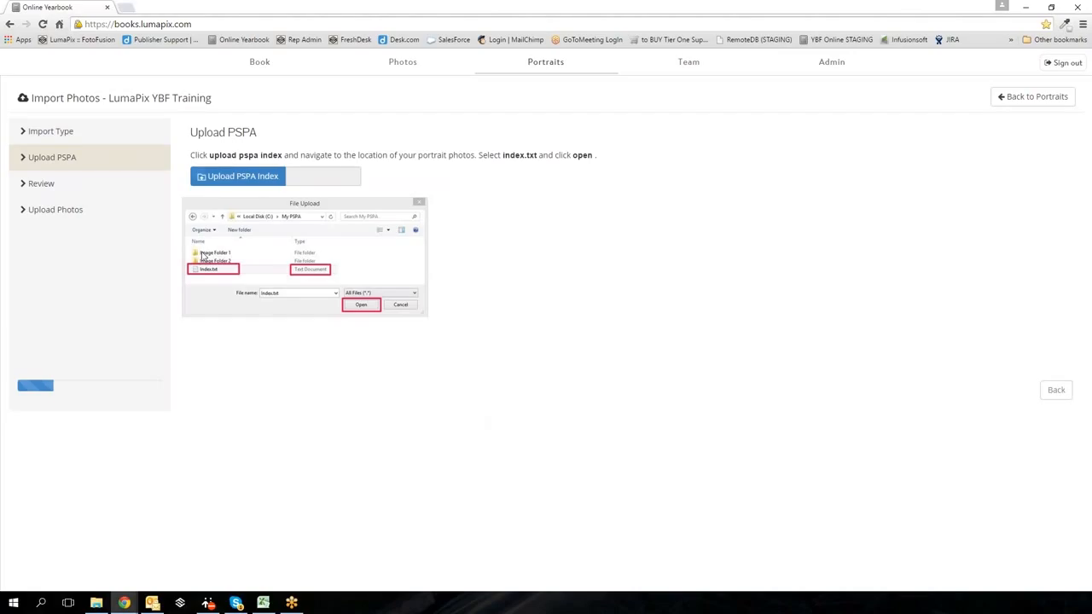
# - Upload the Index Training Example file from Dropbox > Lunch & Learns > 2 Online Software > Caven Elementary
pyautogui.click(219, 179)
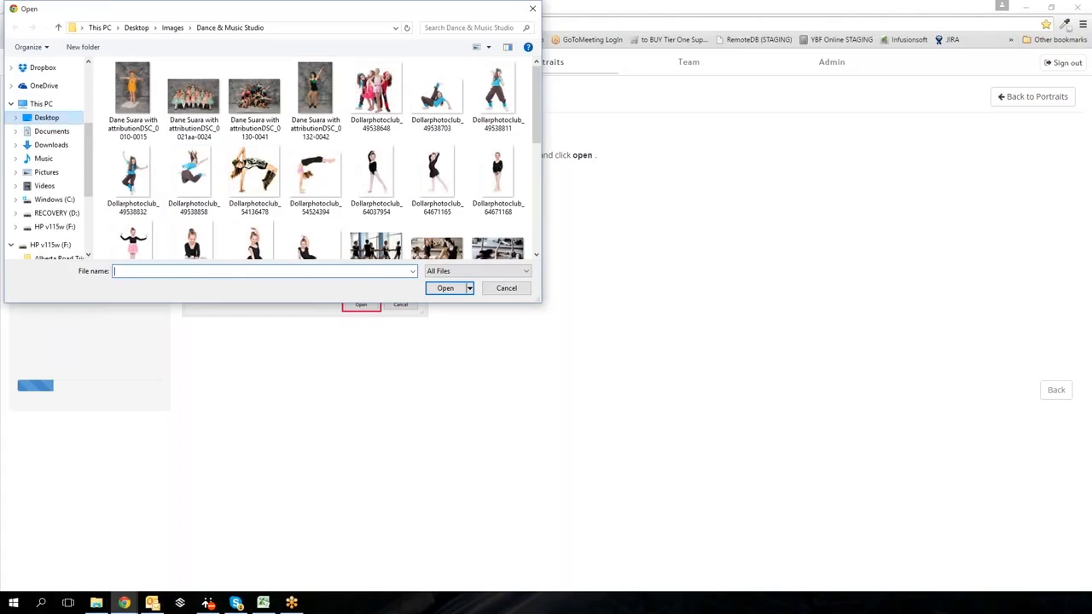
pyautogui.click(11, 67)
pyautogui.scroll(-4, 43, 153)
pyautogui.scroll(-10, 26, 163)
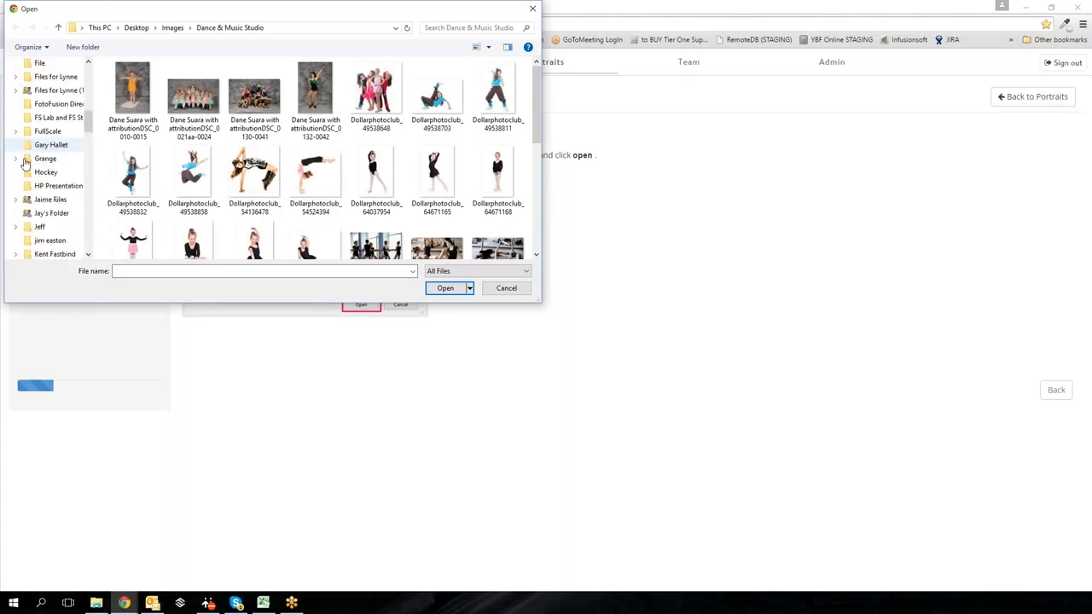
pyautogui.scroll(-10, 26, 162)
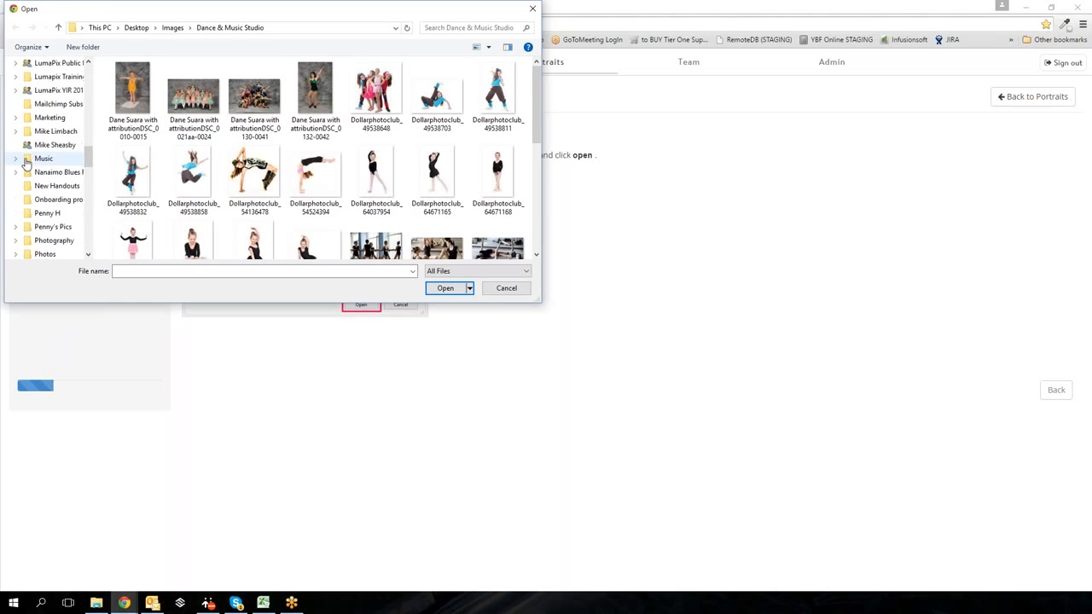
pyautogui.scroll(-5, 25, 170)
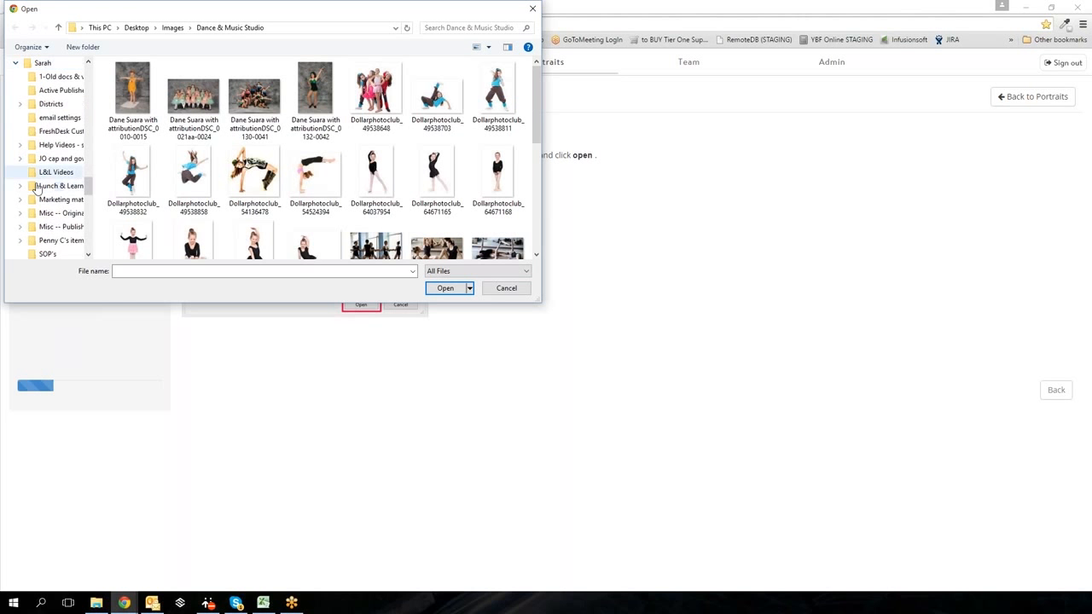
pyautogui.click(20, 186)
pyautogui.click(60, 161)
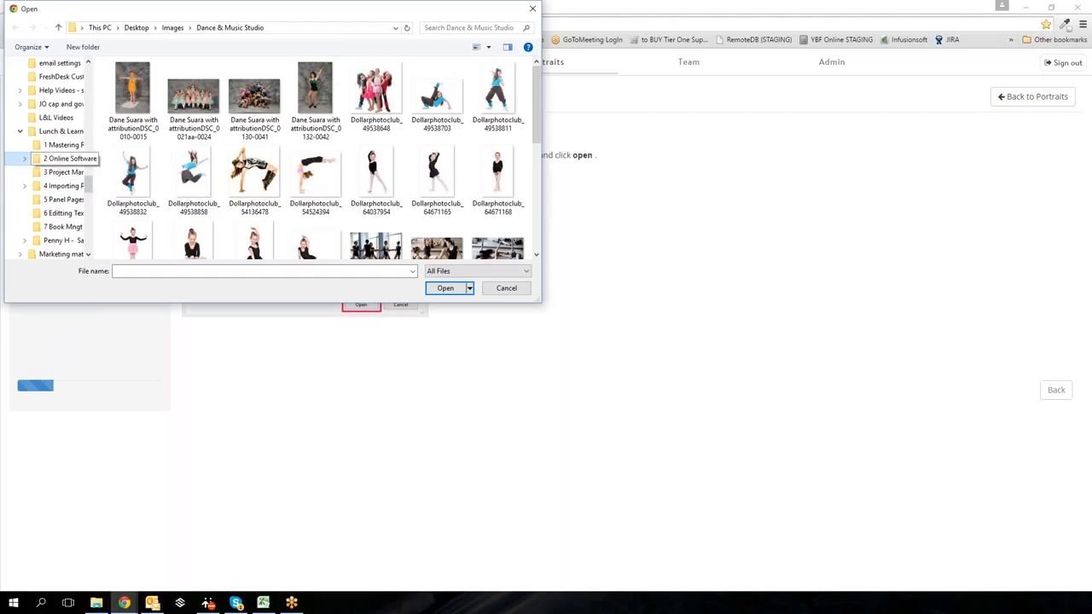
pyautogui.doubleClick(128, 81)
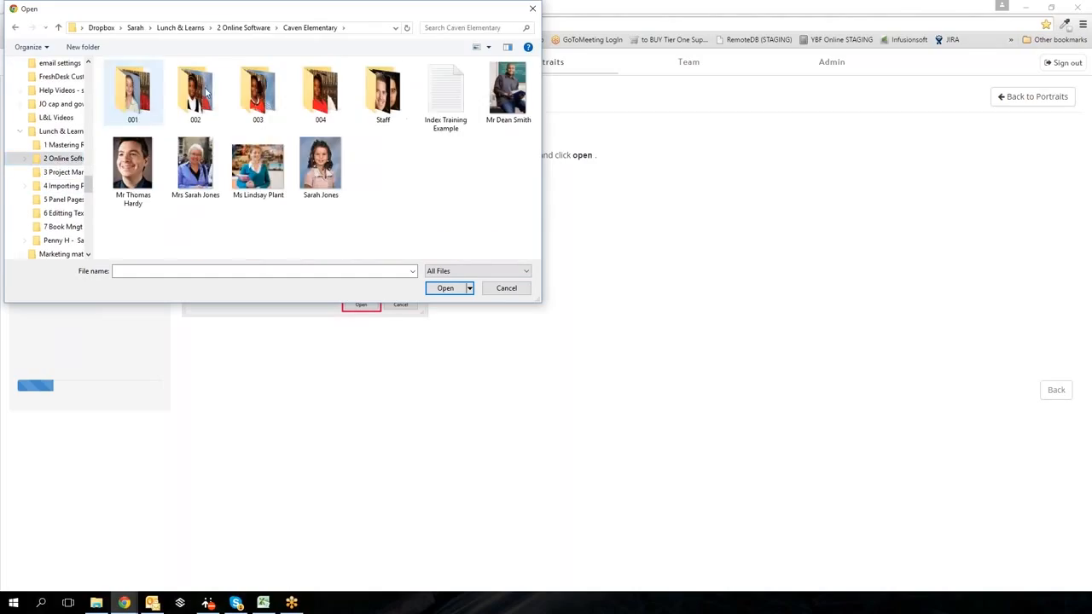
pyautogui.doubleClick(442, 90)
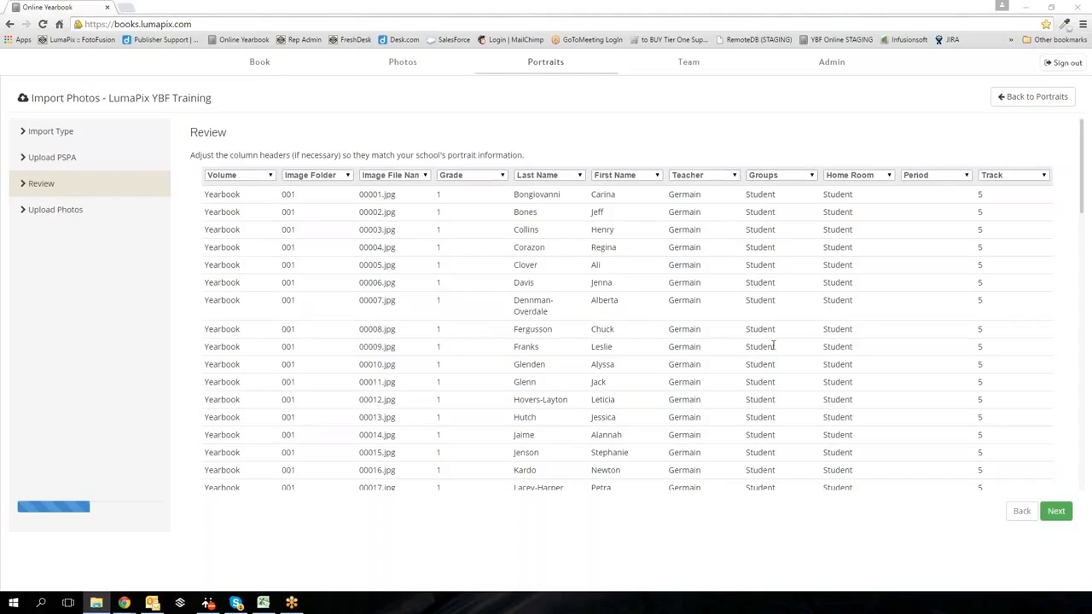
# - Map Home Room to Department, Period to Salutation and Track to Priority, then continue to Upload Photos
pyautogui.click(885, 176)
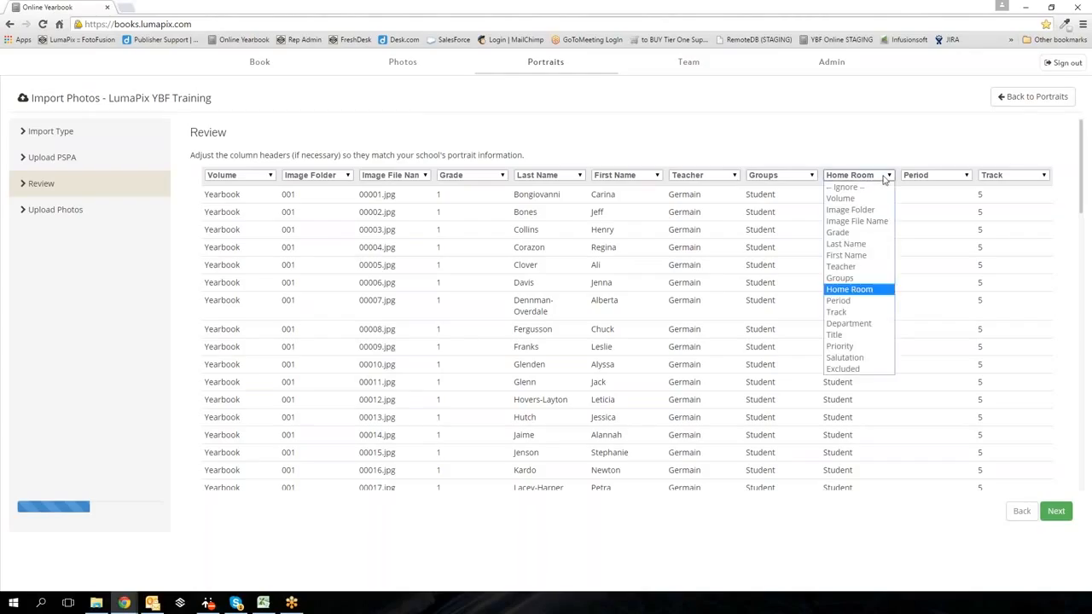
pyautogui.click(857, 324)
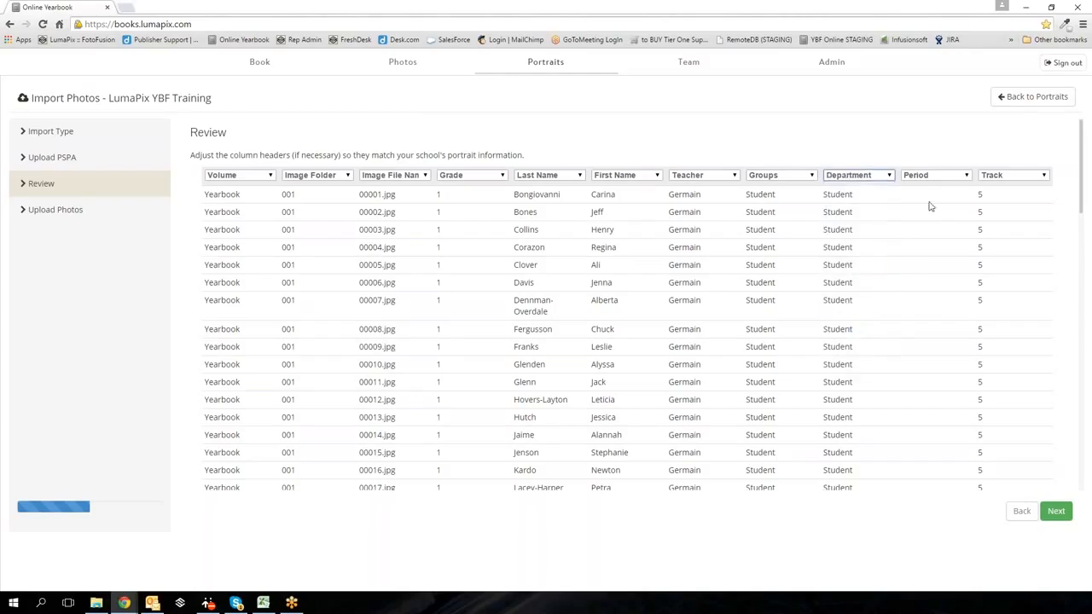
pyautogui.scroll(-3, 930, 219)
pyautogui.scroll(-10, 932, 220)
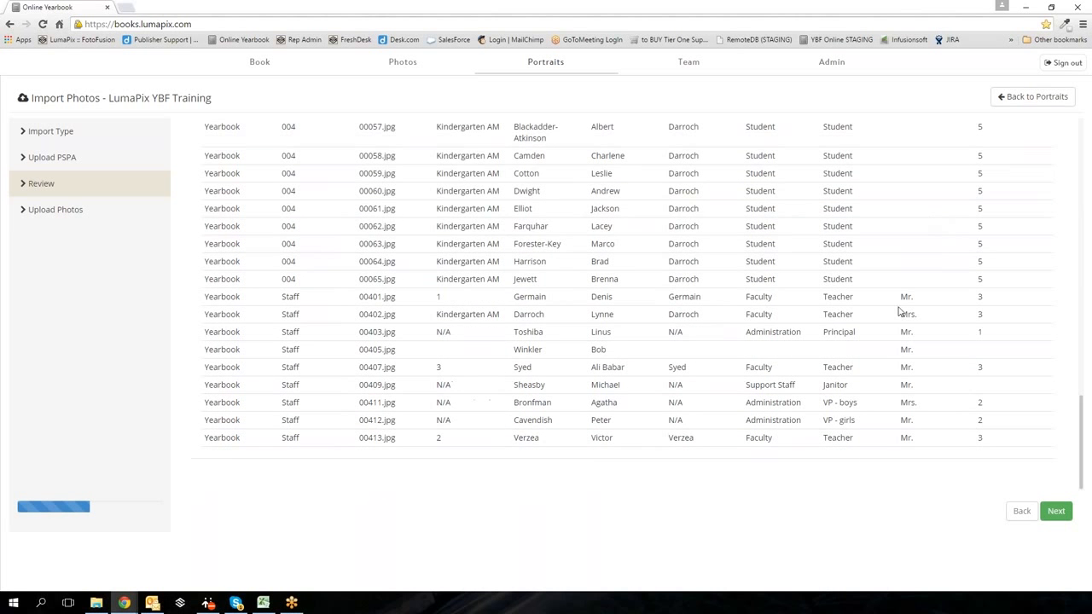
pyautogui.scroll(5, 903, 368)
pyautogui.scroll(5, 904, 341)
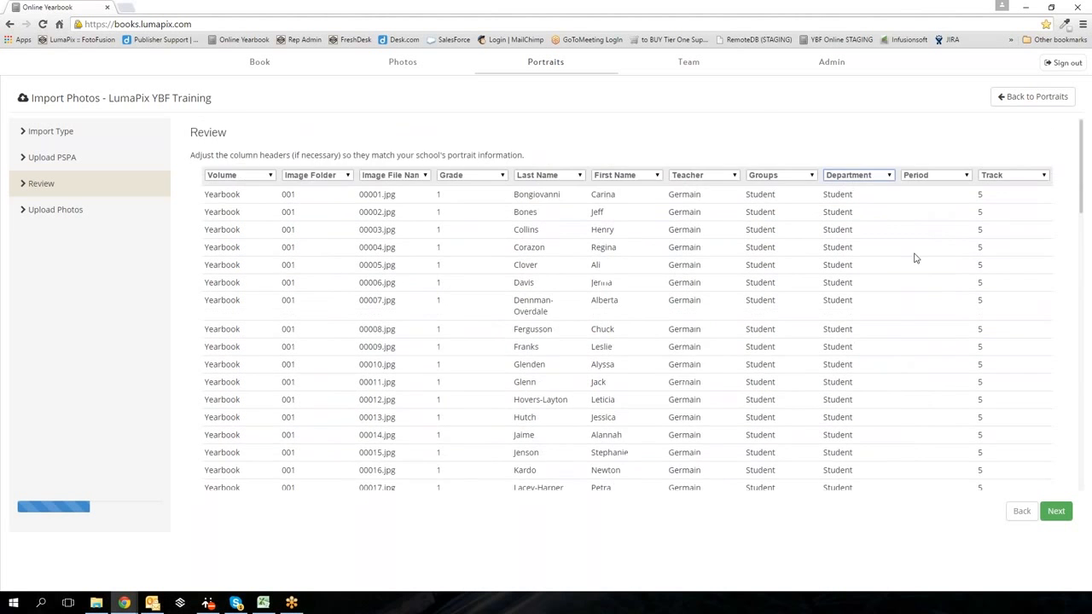
pyautogui.click(921, 176)
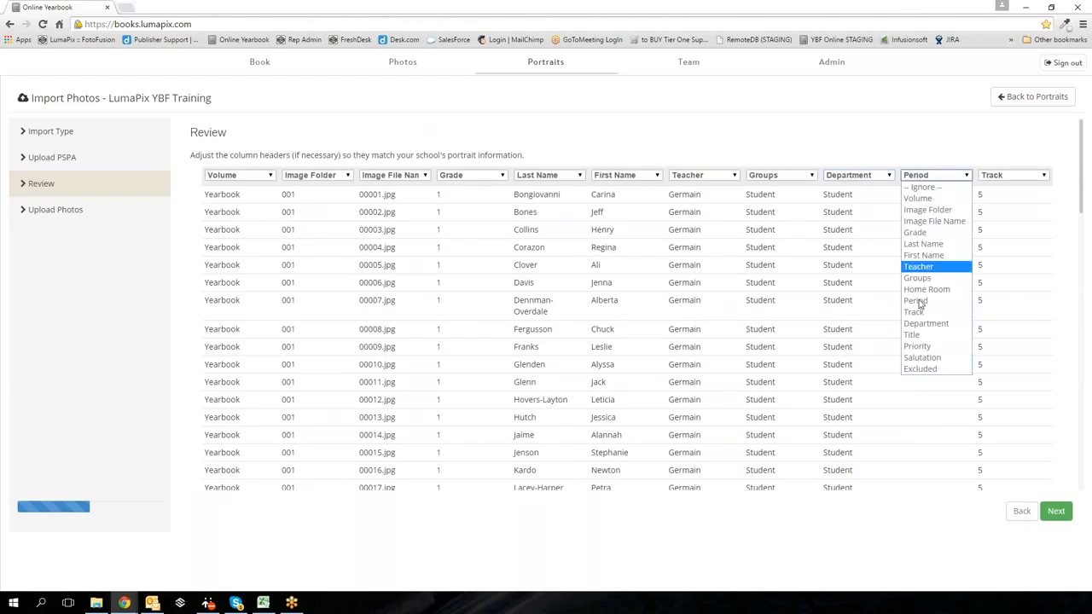
pyautogui.press('Escape')
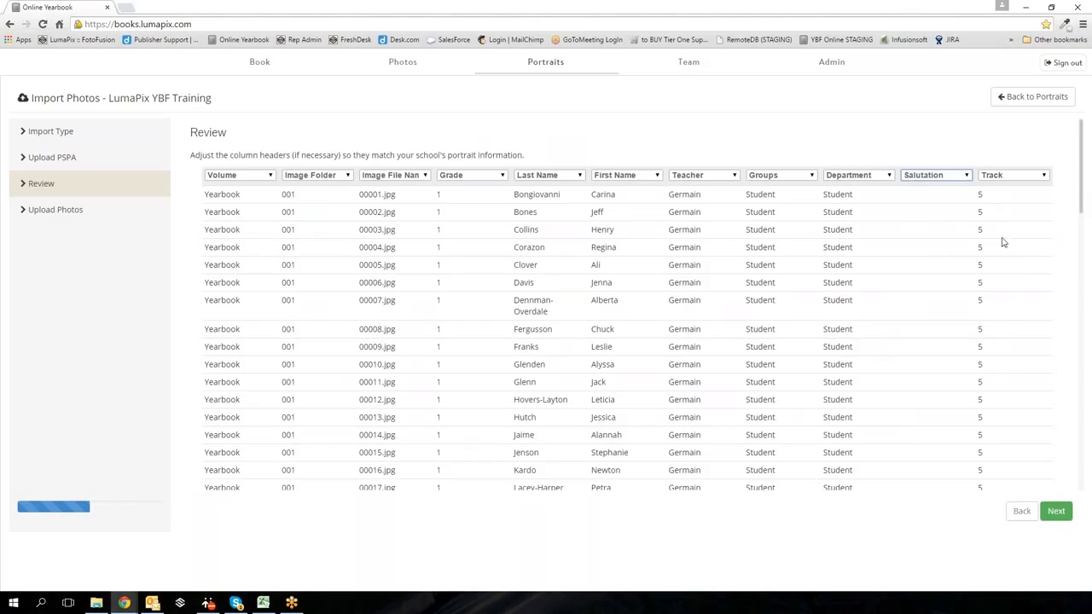
pyautogui.click(1014, 175)
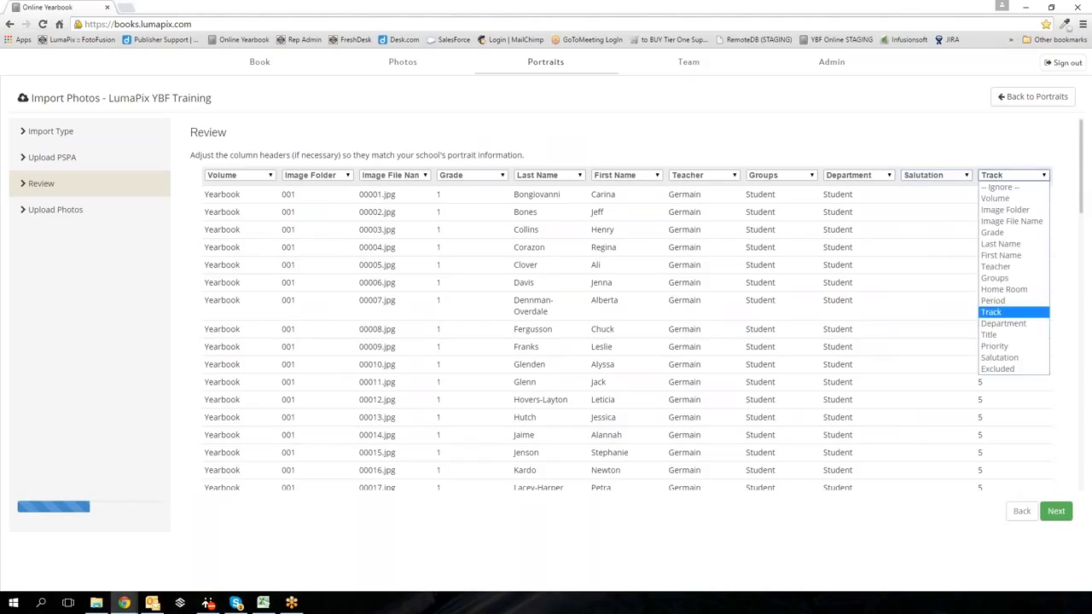
pyautogui.click(1003, 348)
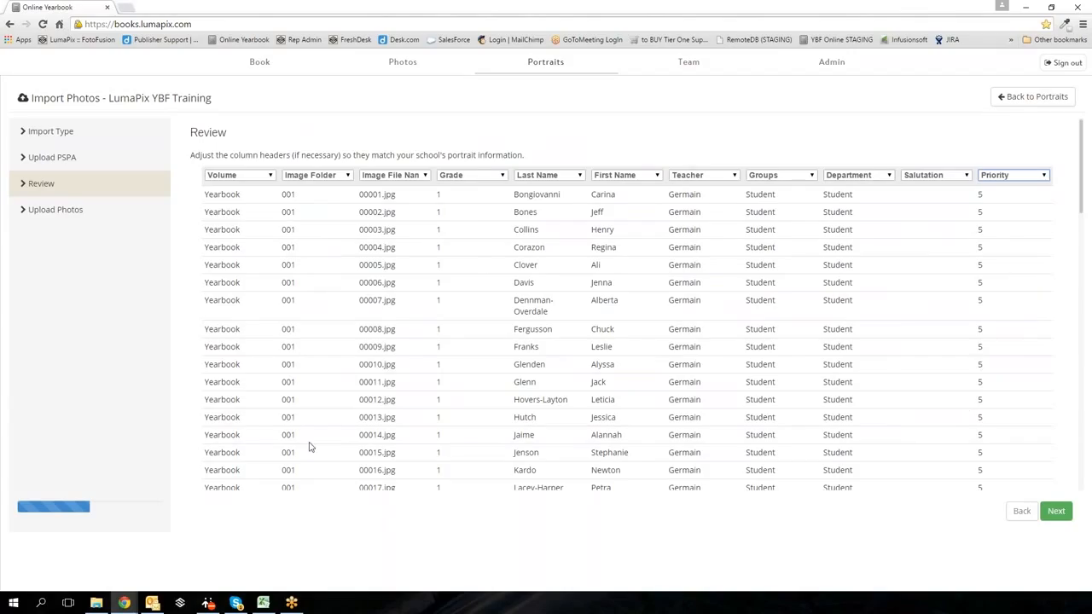
pyautogui.click(1061, 515)
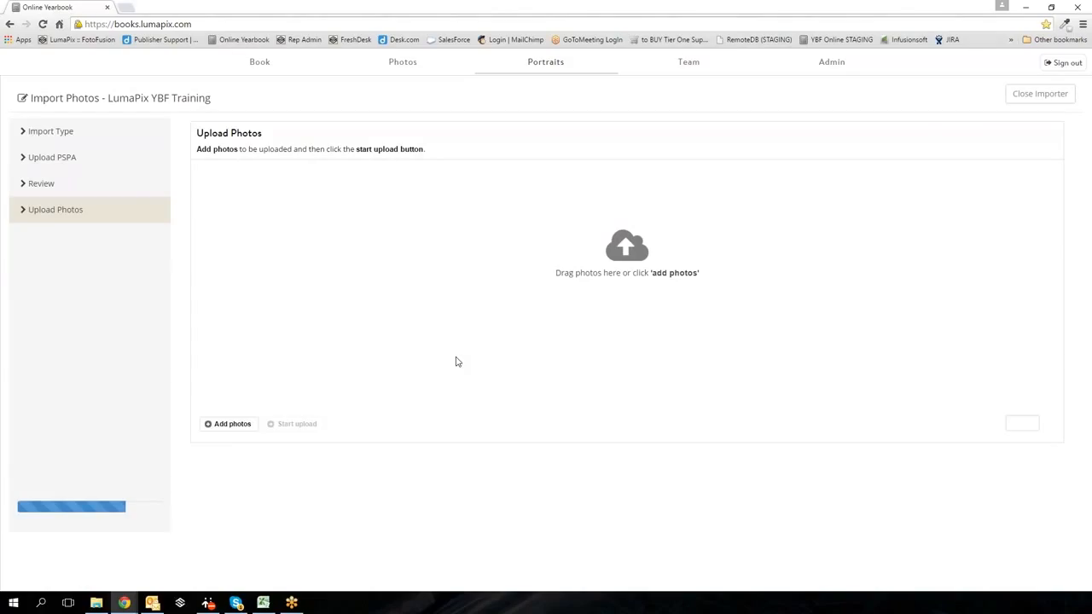
# - Queue all 17 photos from folder 001, 00001.jpg through 00017.jpg, for upload
pyautogui.click(229, 433)
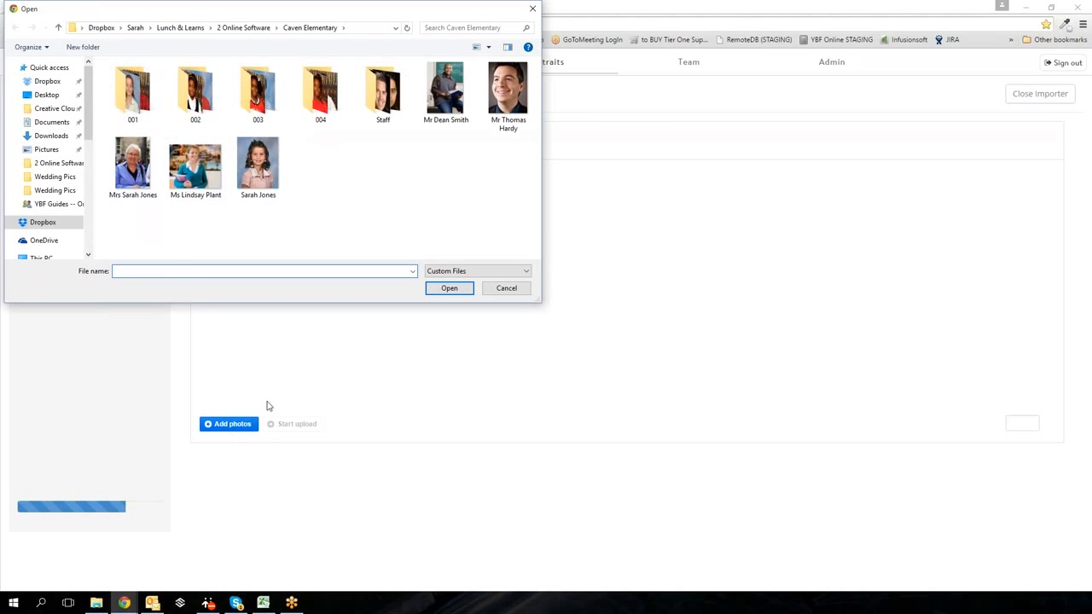
pyautogui.doubleClick(124, 114)
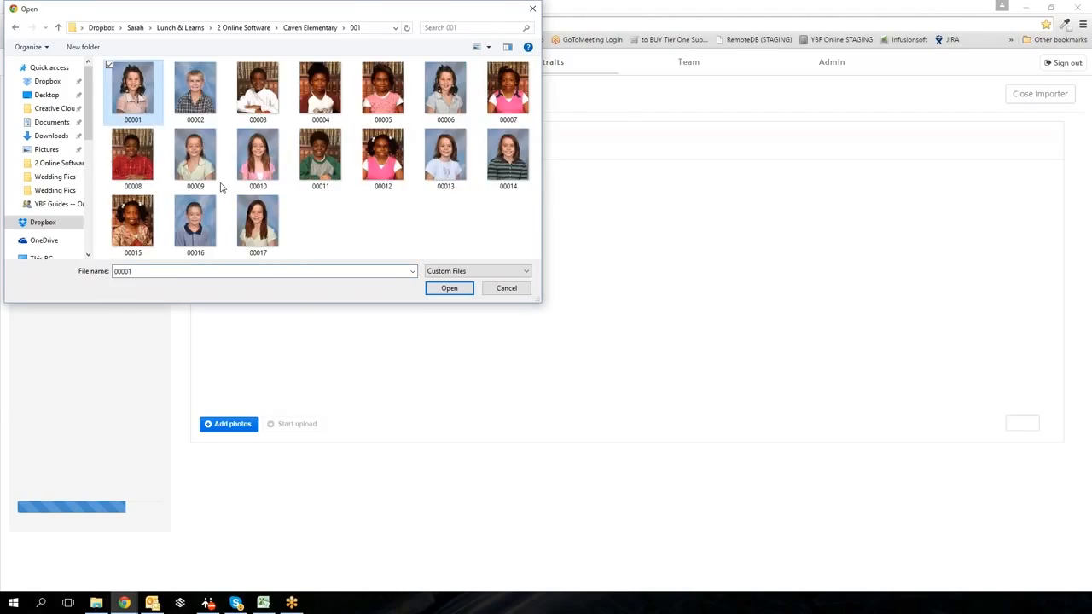
pyautogui.keyDown('shift'); pyautogui.click(258, 224); pyautogui.keyUp('shift')
pyautogui.press('Return')
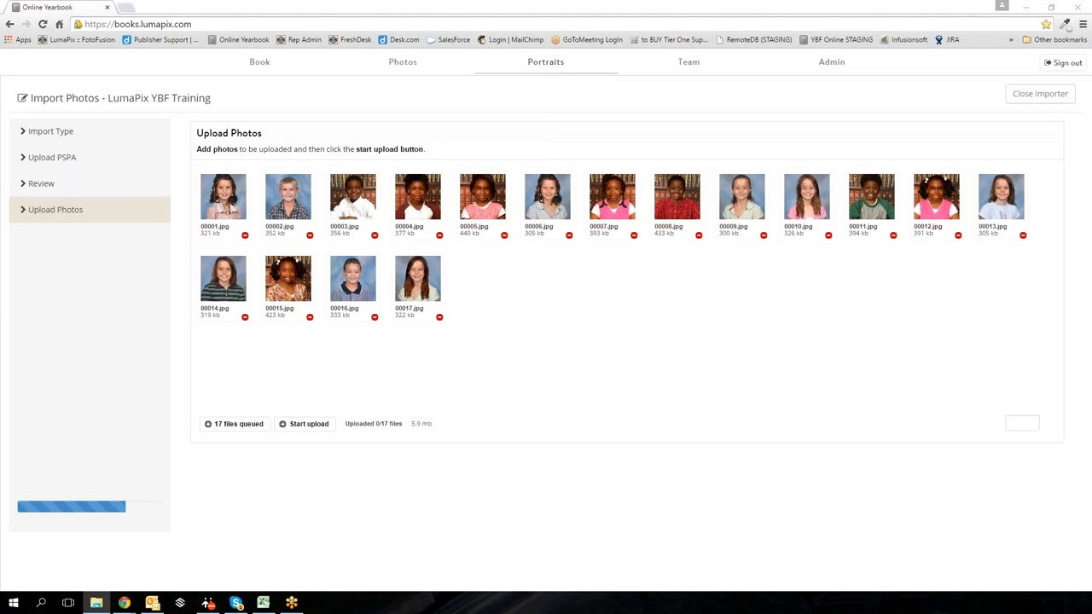
# - Drag folders 002, 003, 004 and Staff from File Explorer into the upload queue
pyautogui.moveTo(280, 213); pyautogui.dragTo(557, 286)
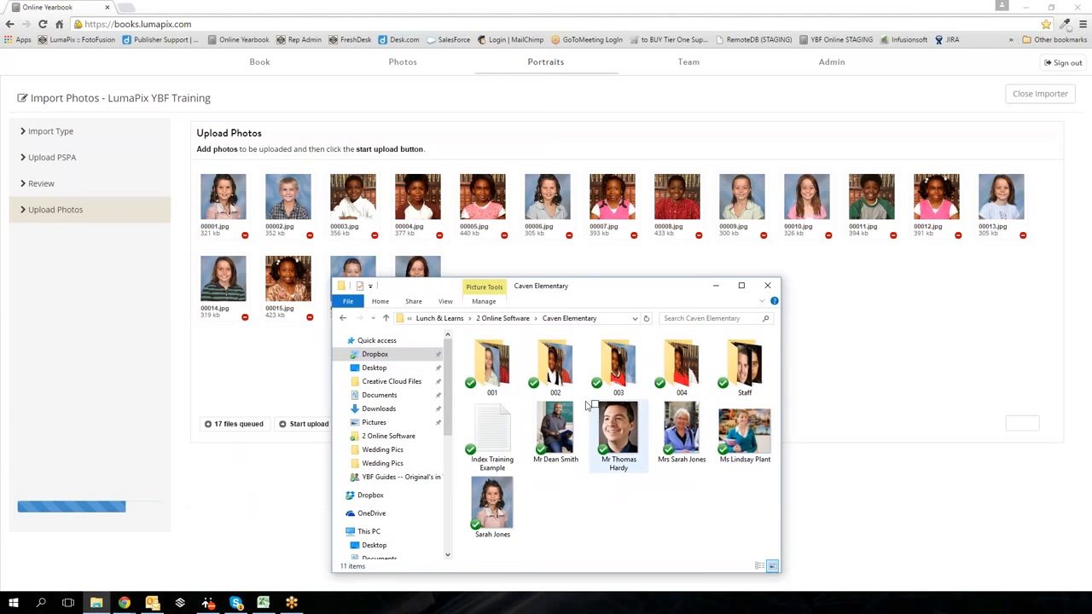
pyautogui.click(561, 384)
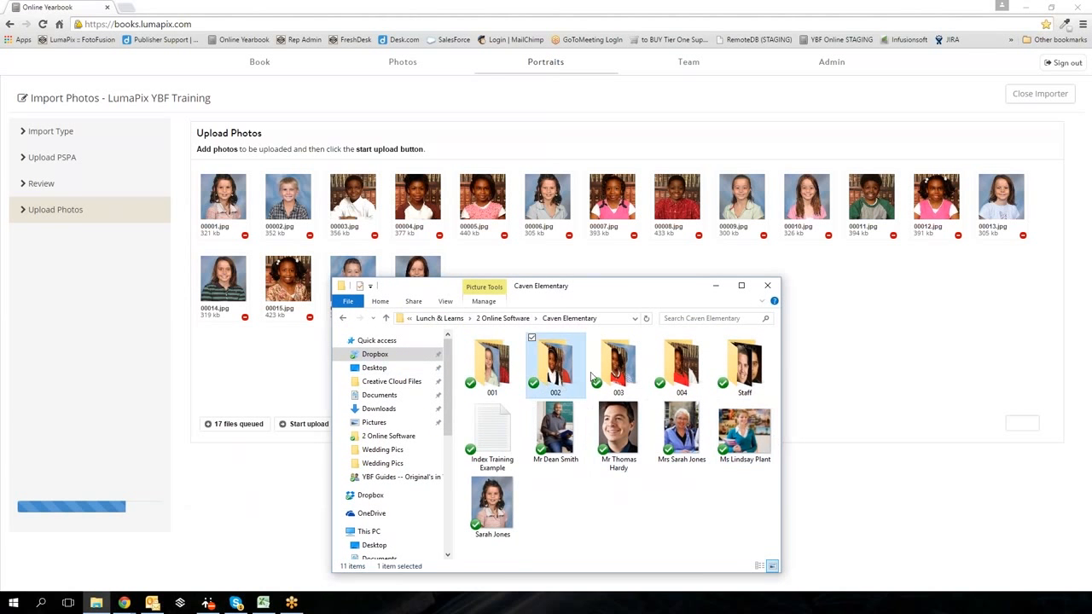
pyautogui.keyDown('shift'); pyautogui.click(757, 380); pyautogui.keyUp('shift')
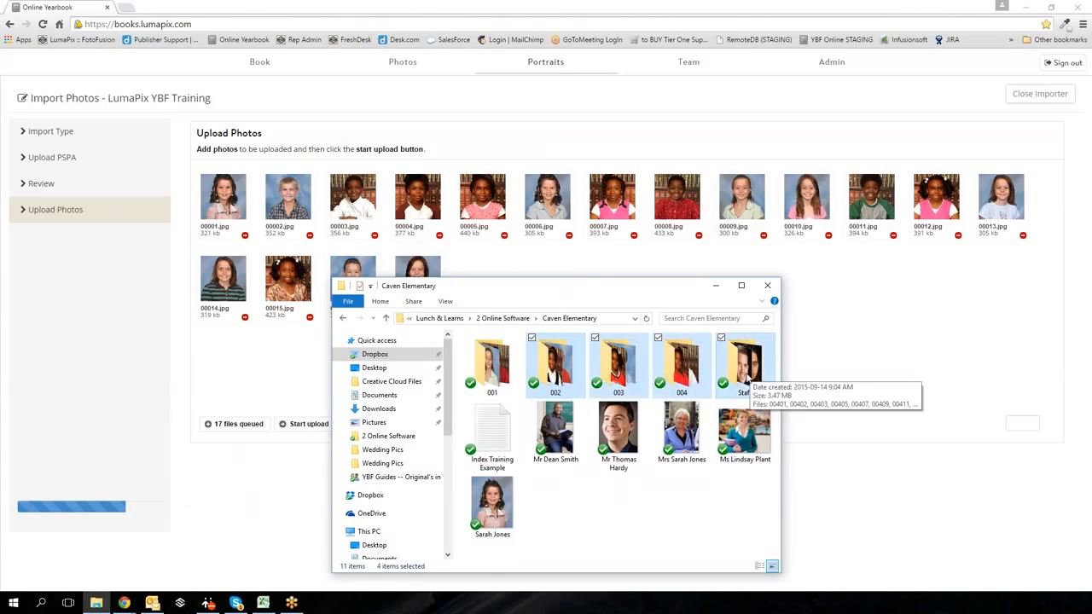
pyautogui.moveTo(748, 381); pyautogui.dragTo(872, 335)
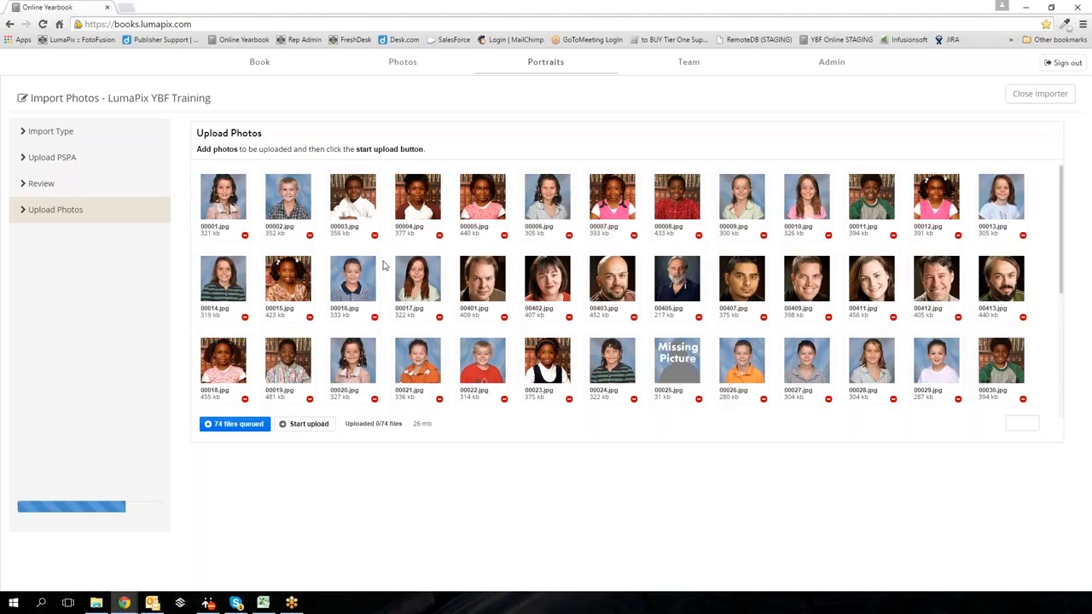
# - Upload all 74 queued portrait files (26 mb)
pyautogui.click(307, 429)
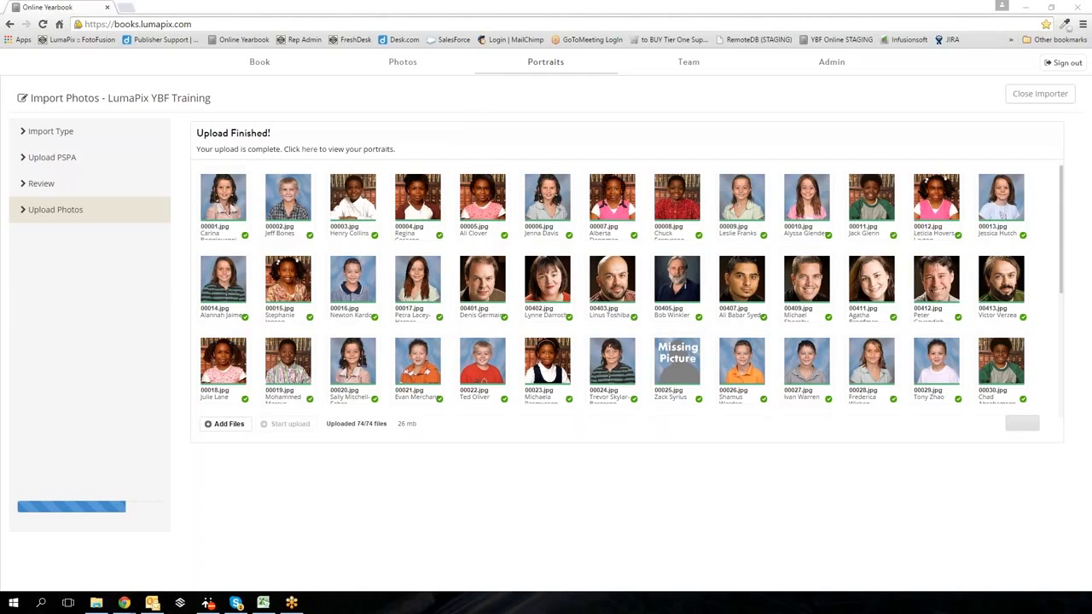
# - Follow the Upload Finished link to the Portraits page listing all 74 records
pyautogui.moveTo(197, 150); pyautogui.dragTo(419, 151)
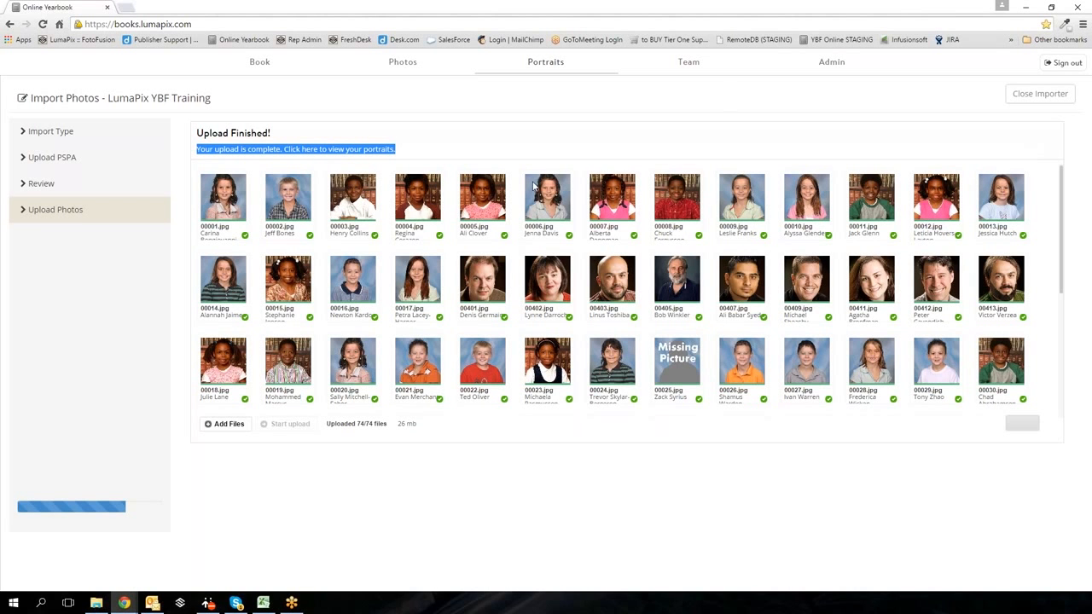
pyautogui.click(354, 468)
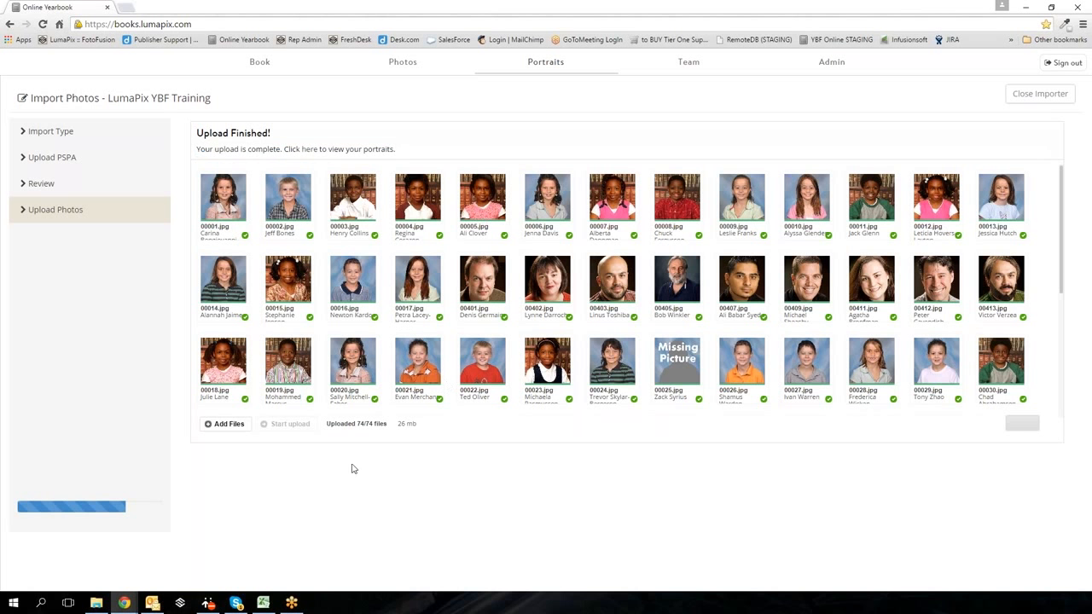
pyautogui.scroll(-3, 362, 371)
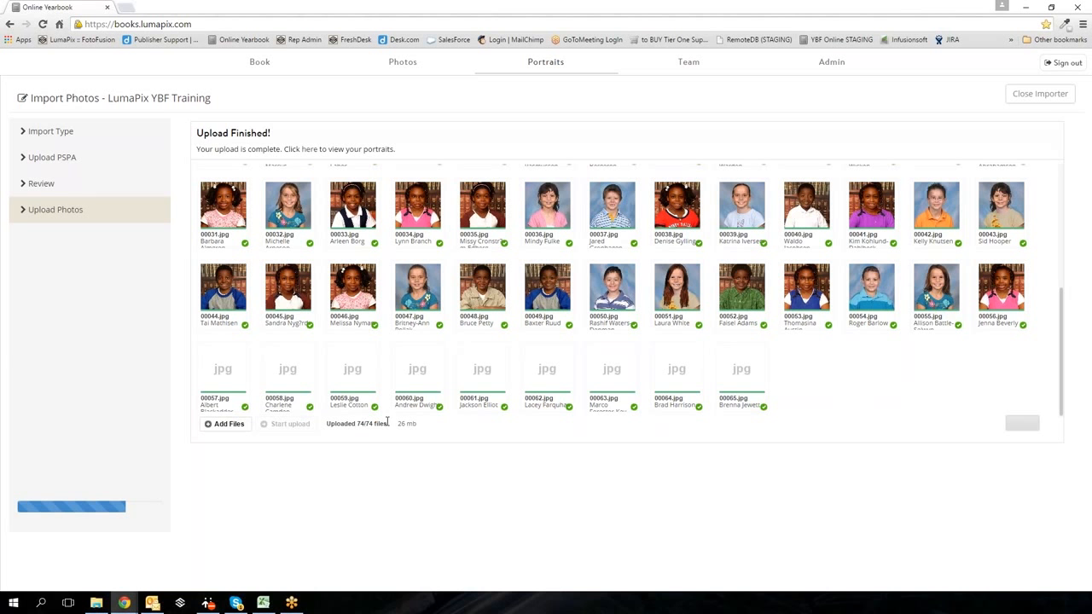
pyautogui.tripleClick(272, 131)
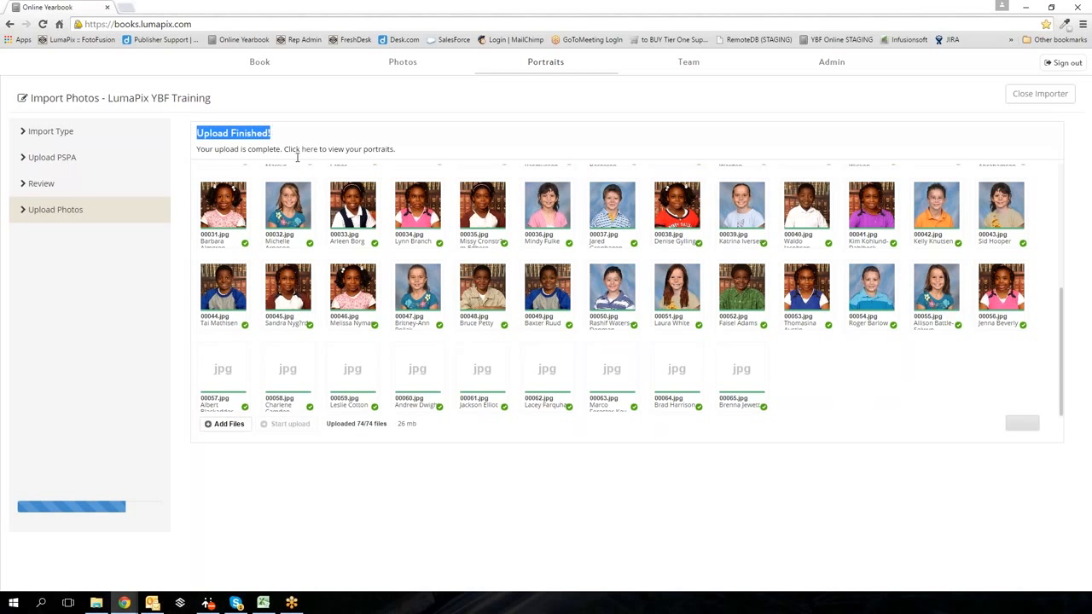
pyautogui.click(301, 150)
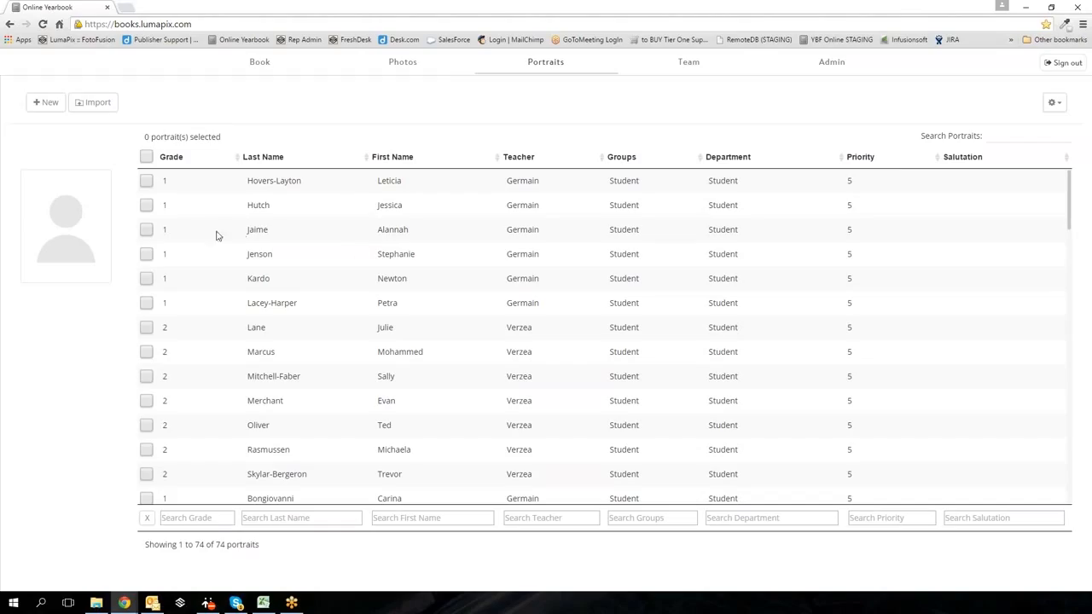
pyautogui.click(1001, 135)
pyautogui.write('wink')
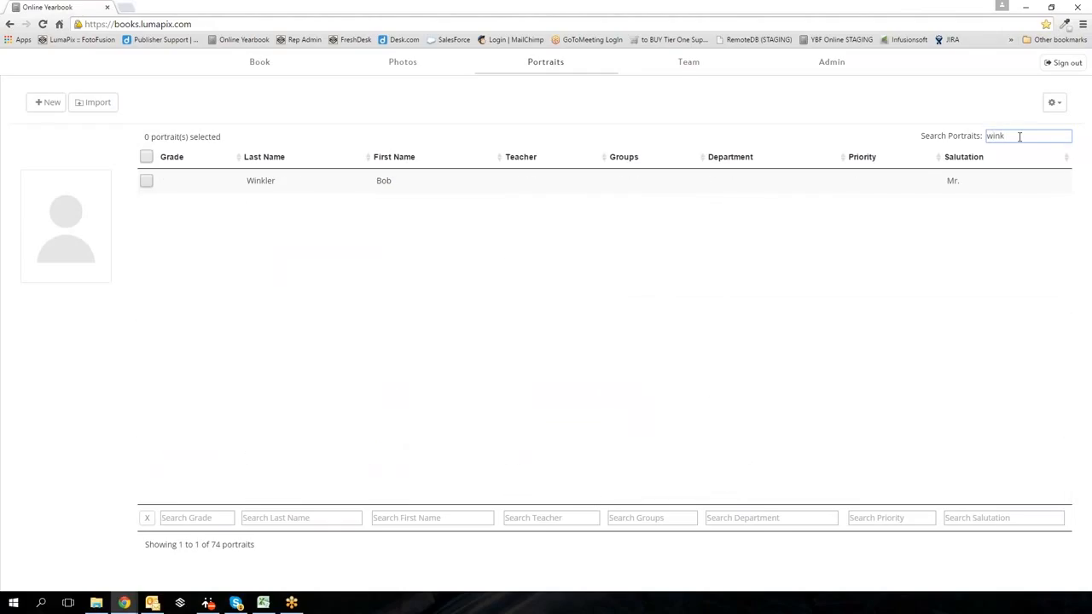
pyautogui.press('BackSpace')
pyautogui.press('BackSpace')
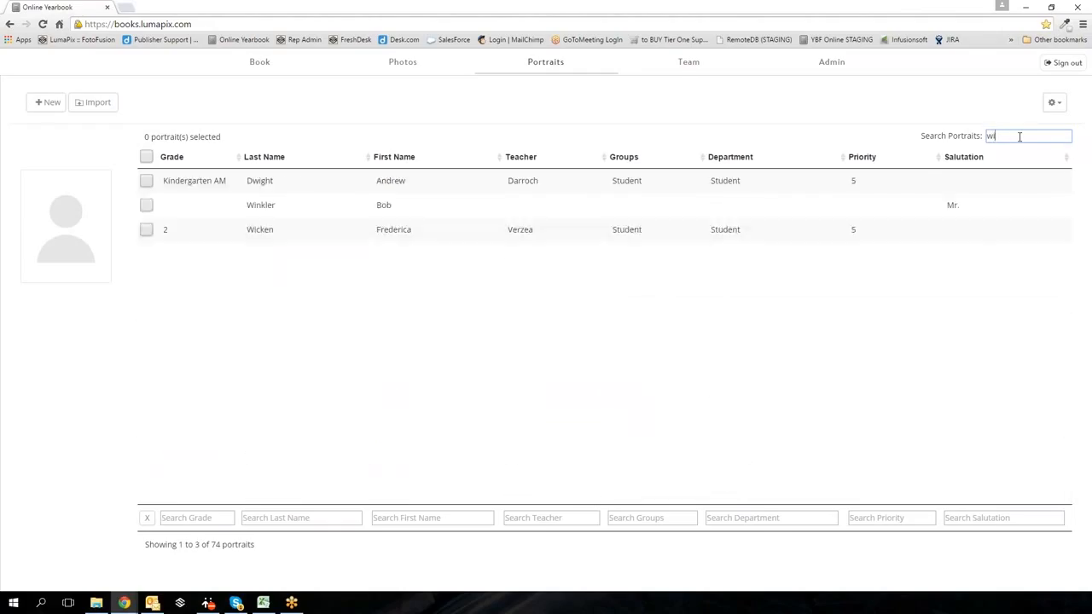
pyautogui.press('BackSpace')
pyautogui.press('BackSpace')
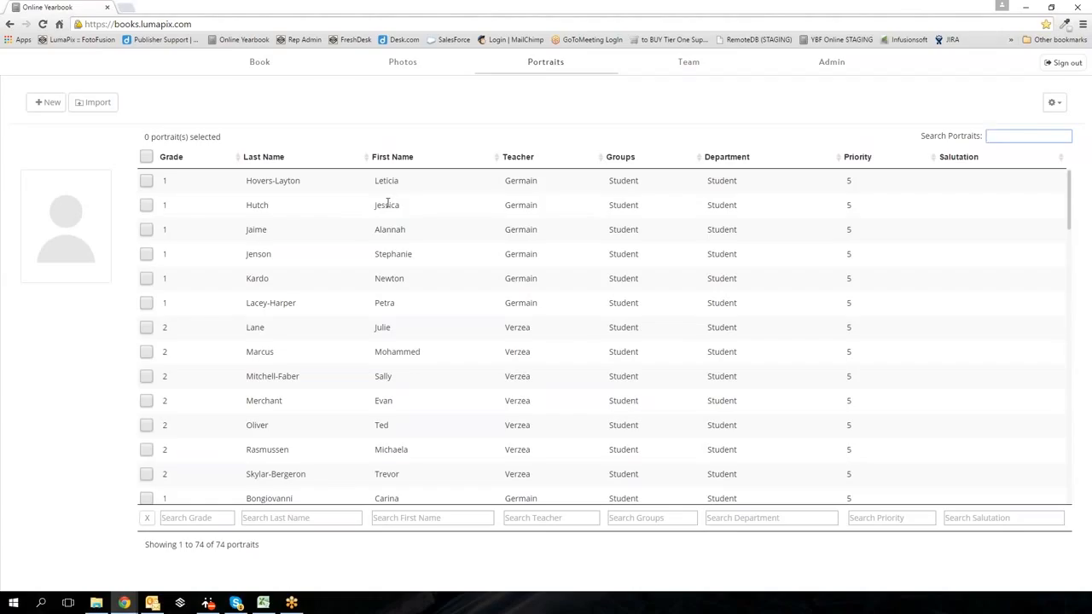
pyautogui.write('2')
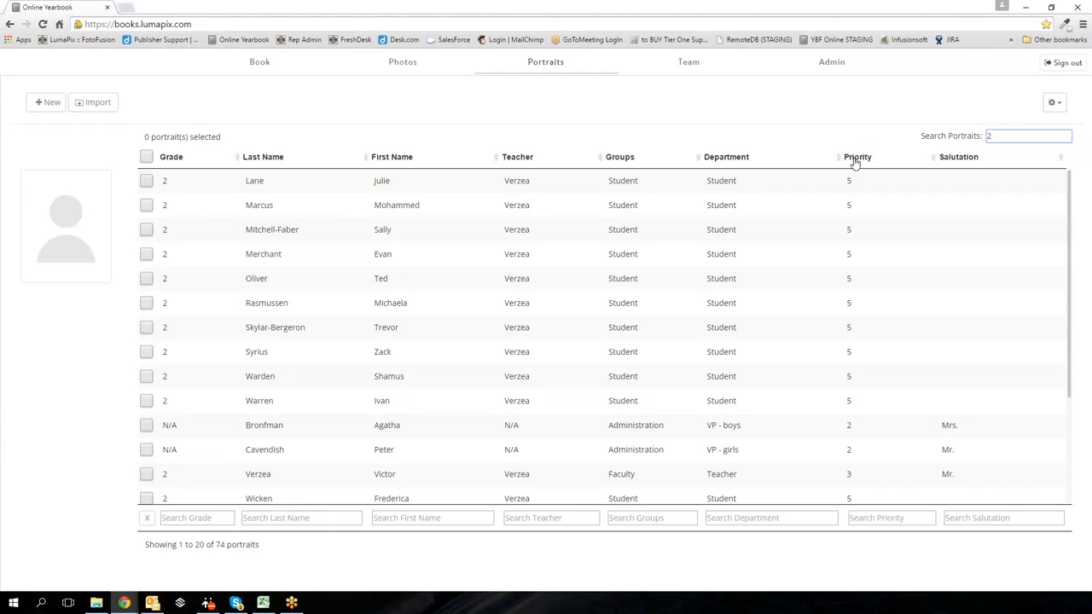
pyautogui.doubleClick(995, 137)
pyautogui.press('BackSpace')
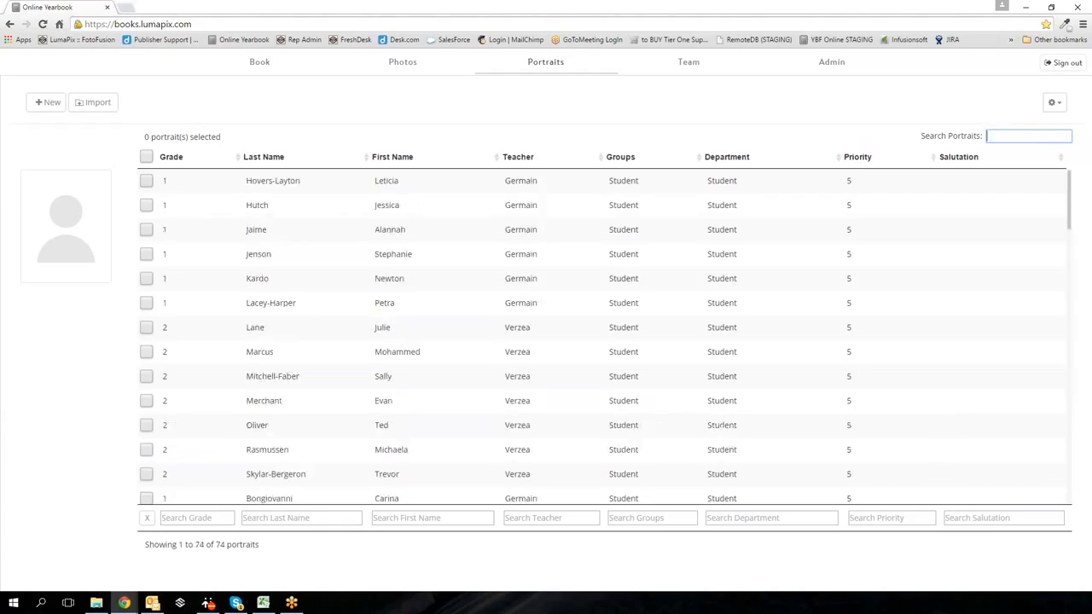
pyautogui.click(171, 159)
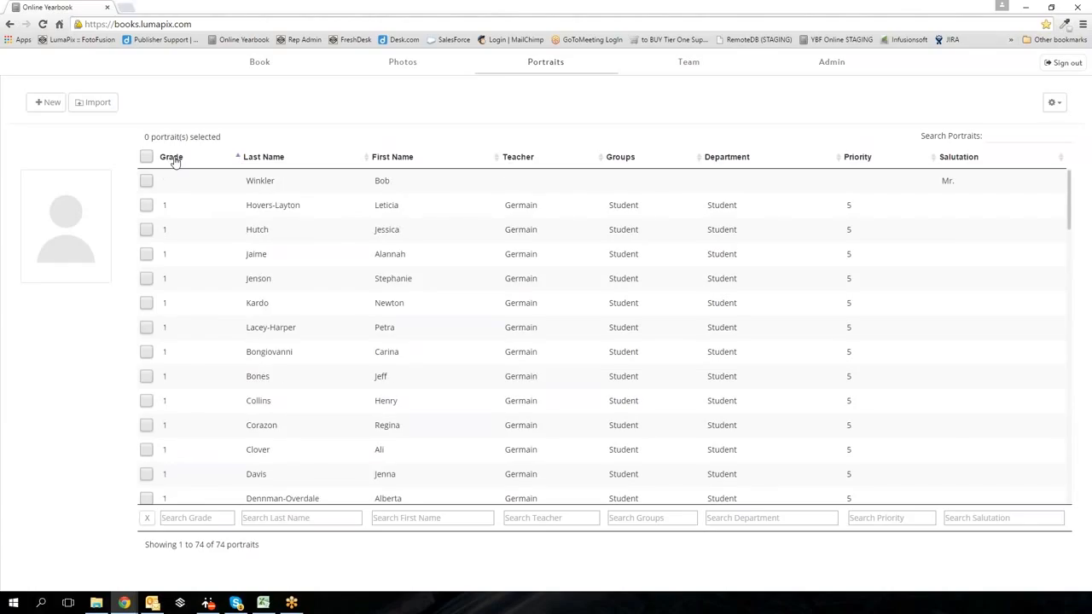
# - Sort the Portraits table by Grade in ascending order and review the 74 records
pyautogui.click(176, 162)
pyautogui.click(175, 161)
pyautogui.scroll(-10, 405, 443)
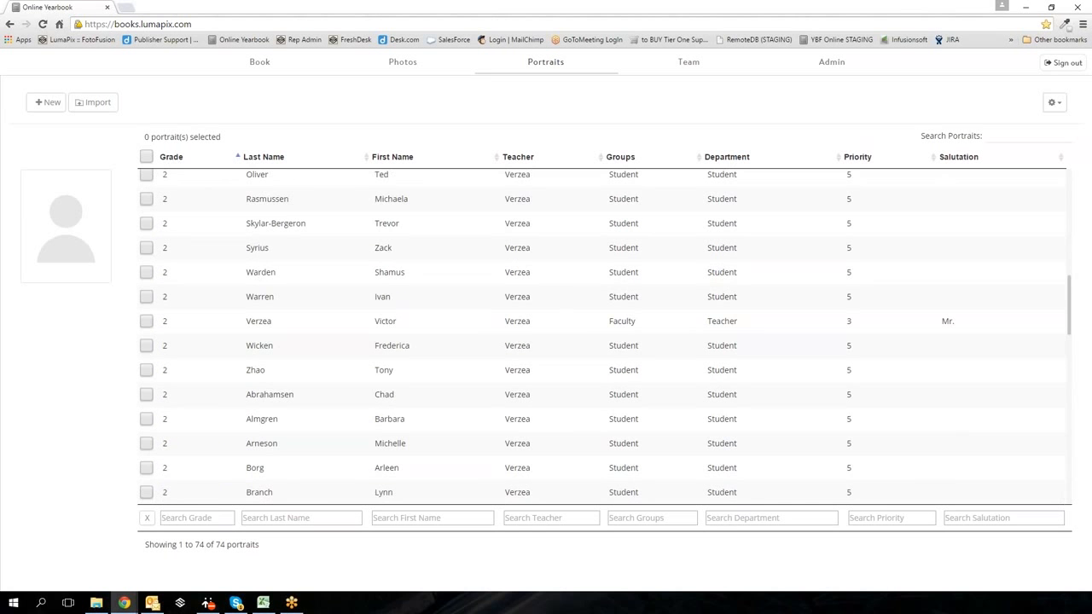
pyautogui.scroll(-6, 605, 335)
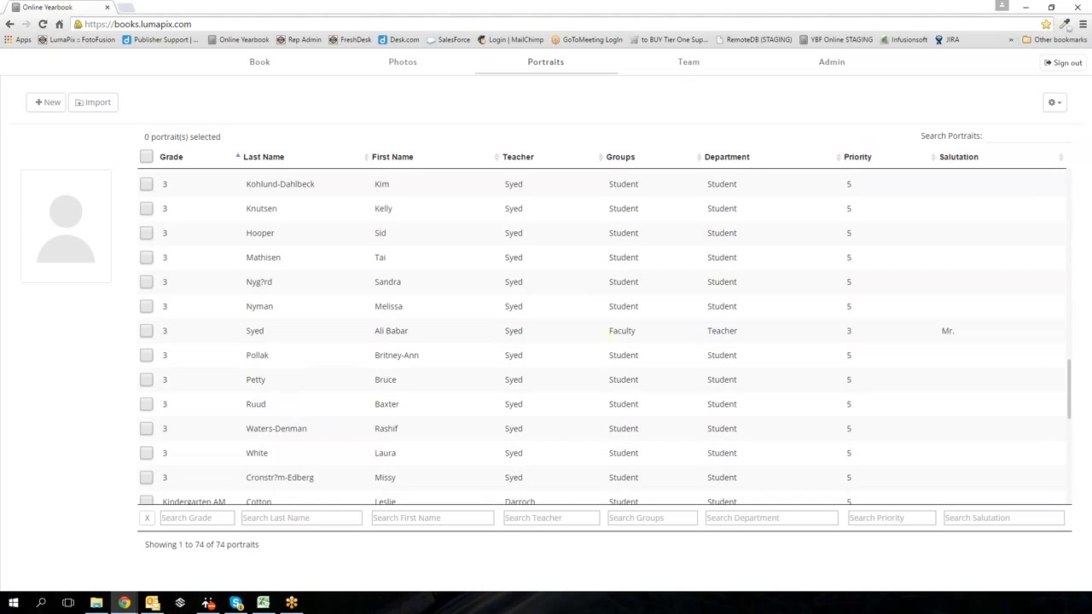
pyautogui.scroll(15, 606, 337)
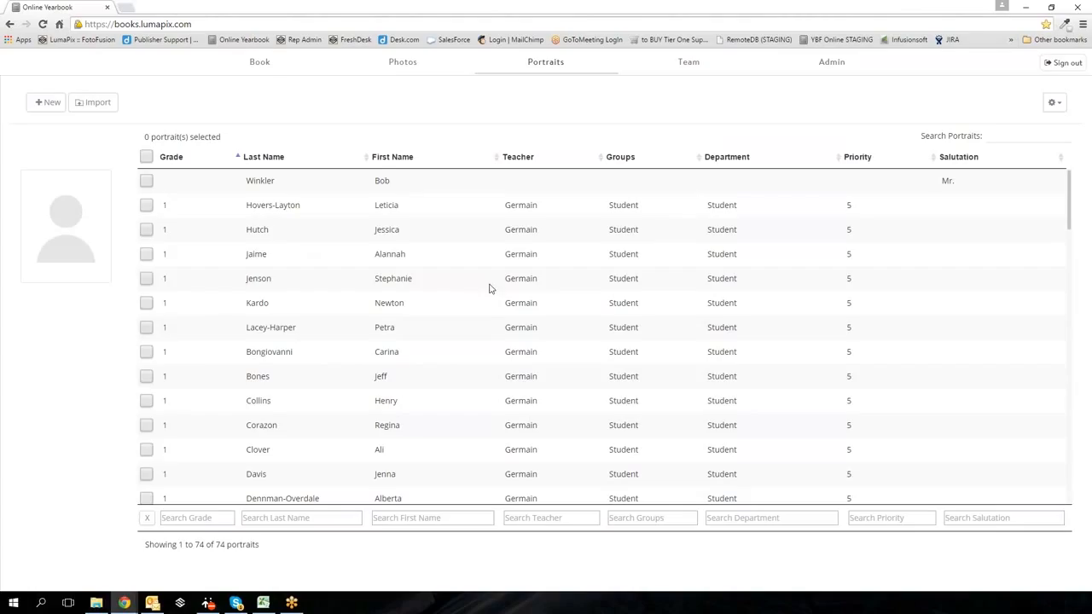
# - Add a new portrait section named 'Grade 1 Class' from the Book tab
pyautogui.click(265, 65)
pyautogui.click(249, 90)
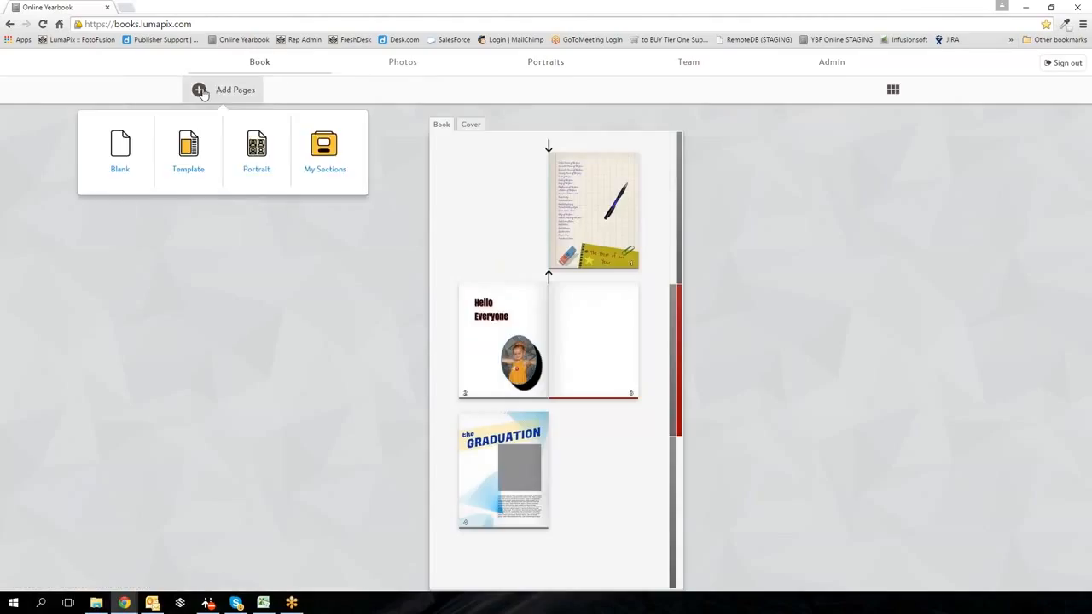
pyautogui.click(253, 160)
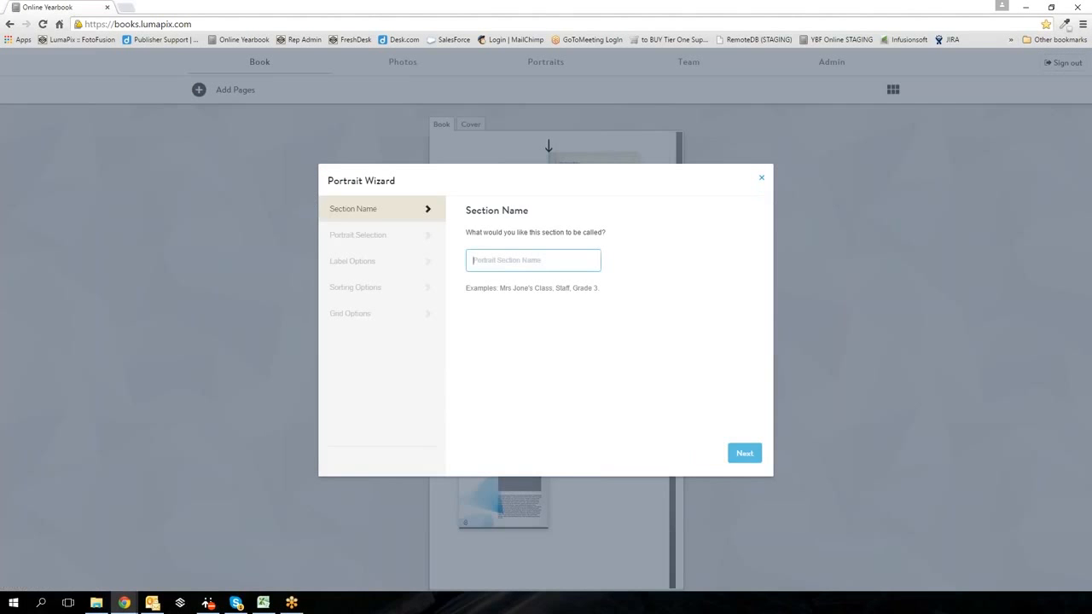
pyautogui.write('Grade 1 Class')
pyautogui.click(745, 453)
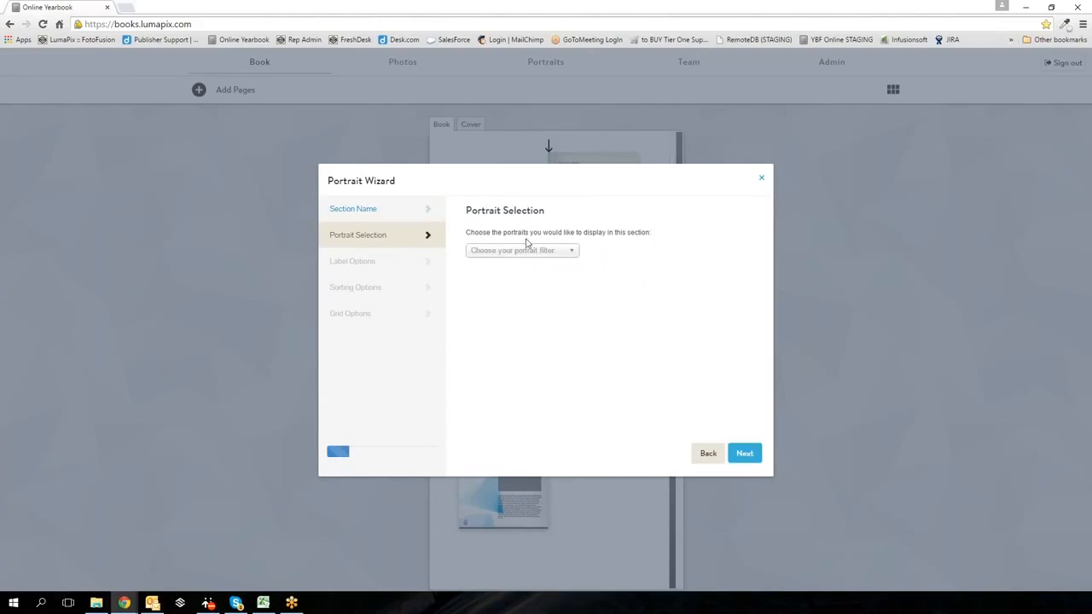
# - Filter the section's portraits to Grade 1, selecting 18 portraits
pyautogui.click(572, 252)
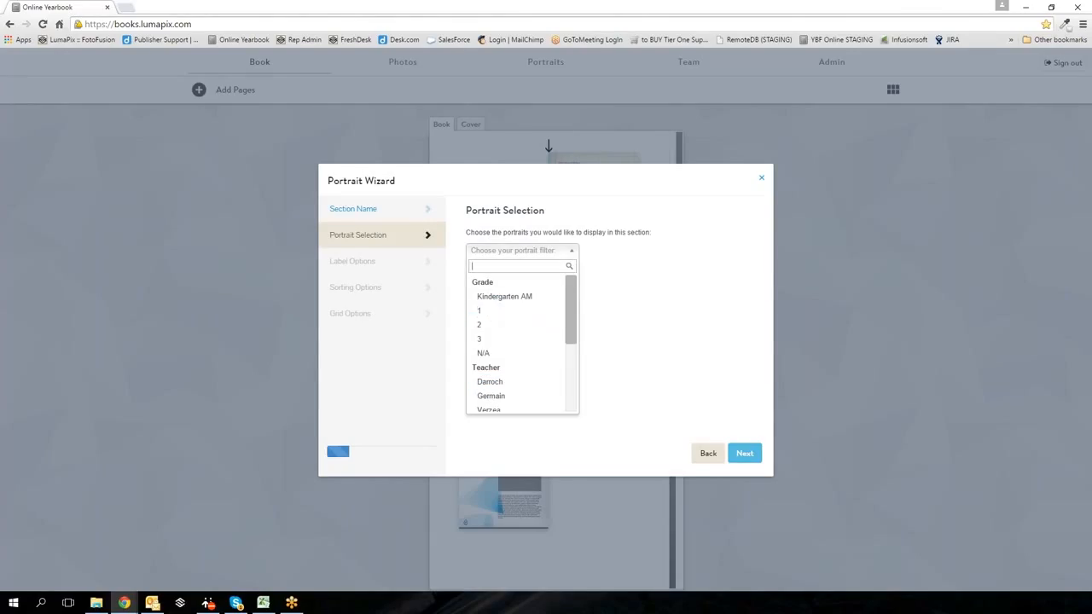
pyautogui.scroll(-3, 571, 332)
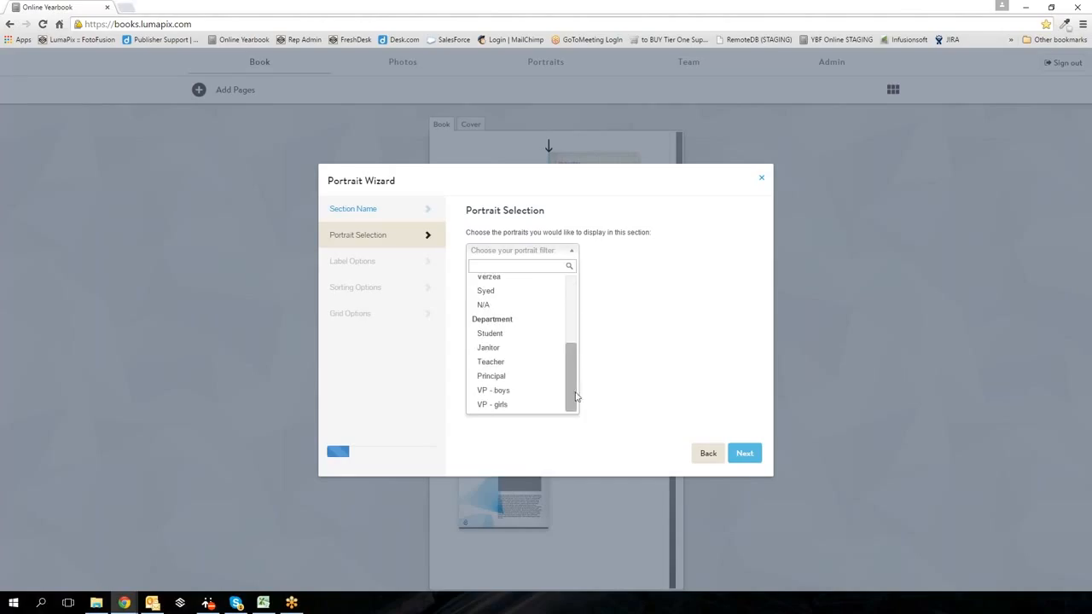
pyautogui.moveTo(575, 360); pyautogui.dragTo(572, 293)
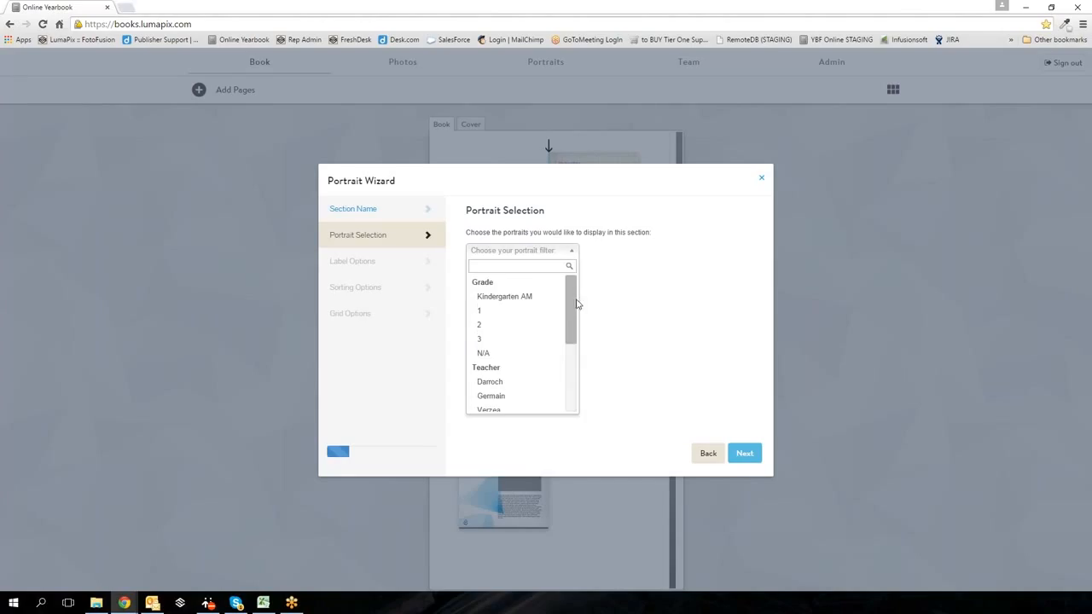
pyautogui.click(499, 312)
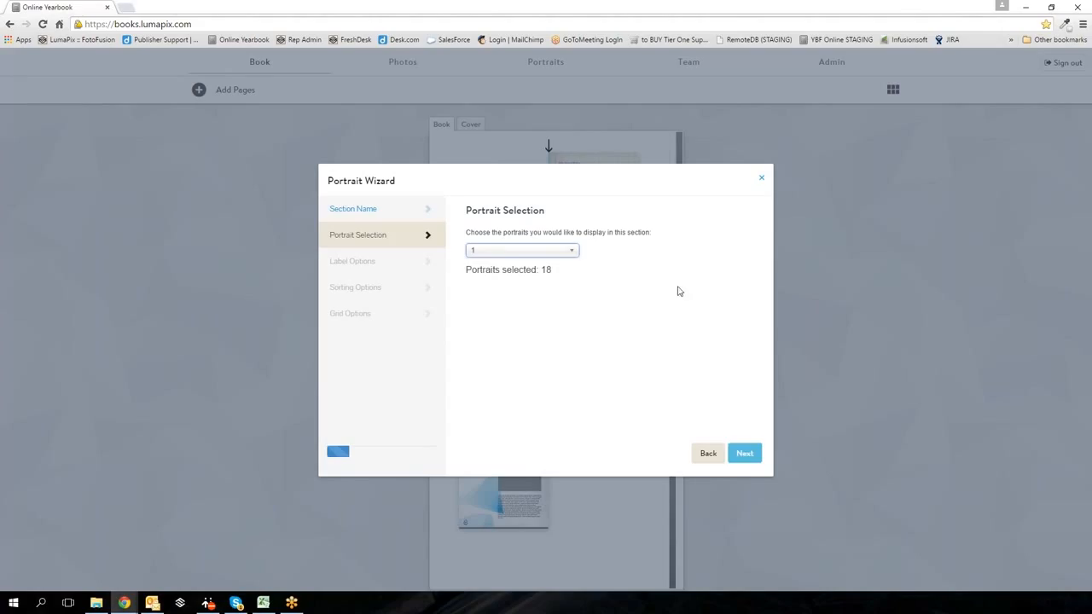
# - Keep name labels and Priority as primary sort, reaching the 5x5 Grid Options
pyautogui.click(744, 456)
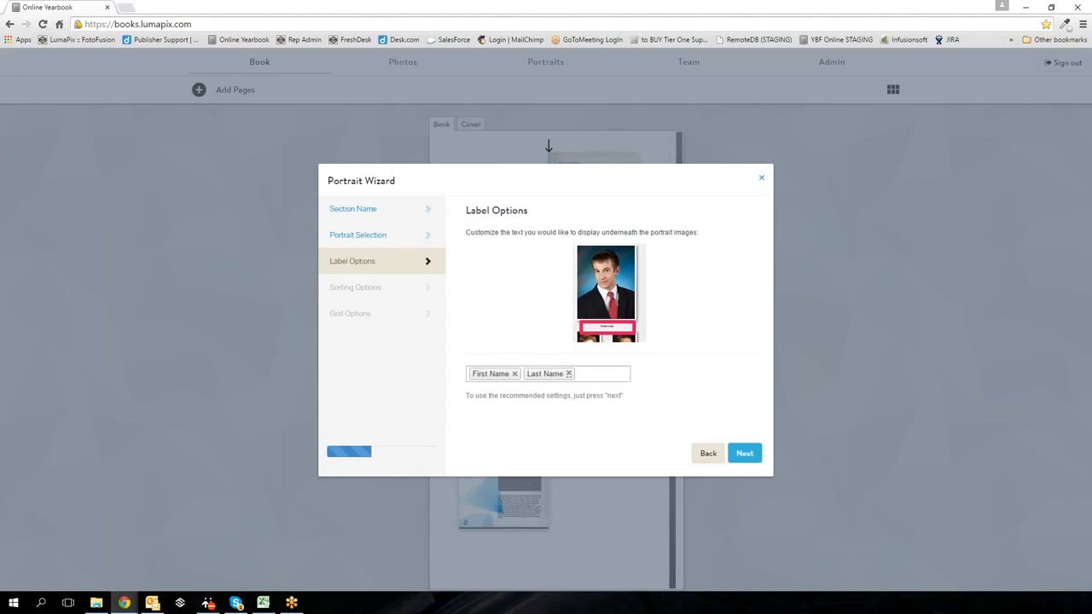
pyautogui.click(742, 454)
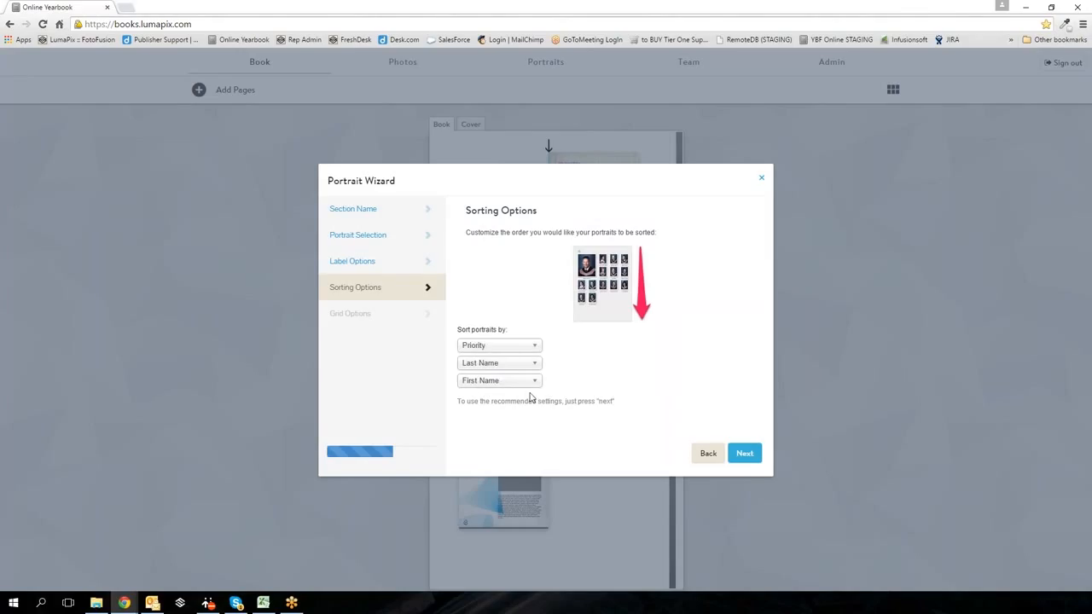
pyautogui.click(535, 347)
pyautogui.click(537, 348)
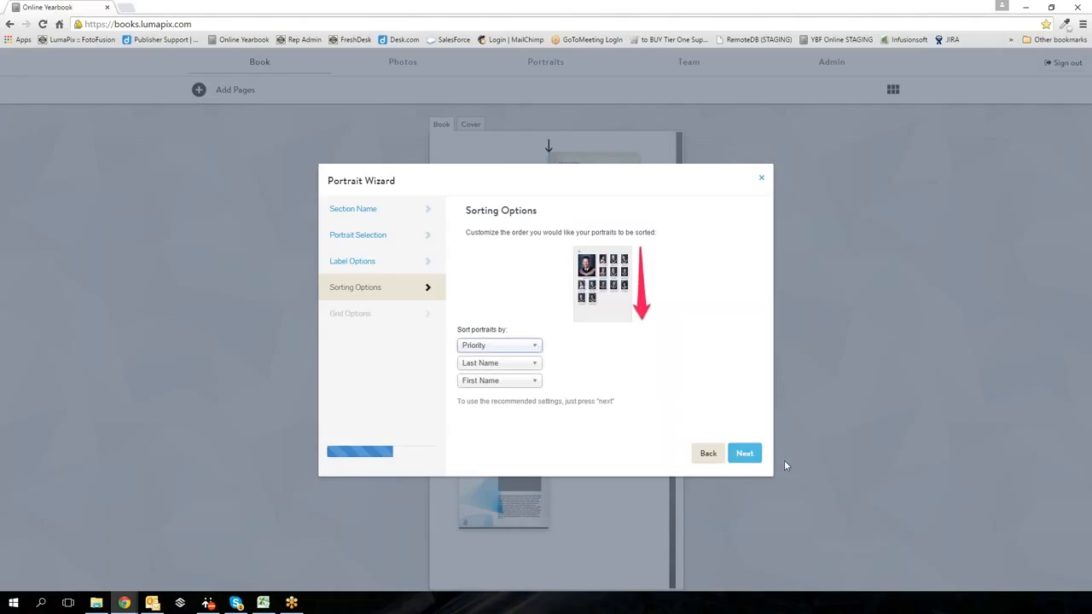
pyautogui.click(745, 457)
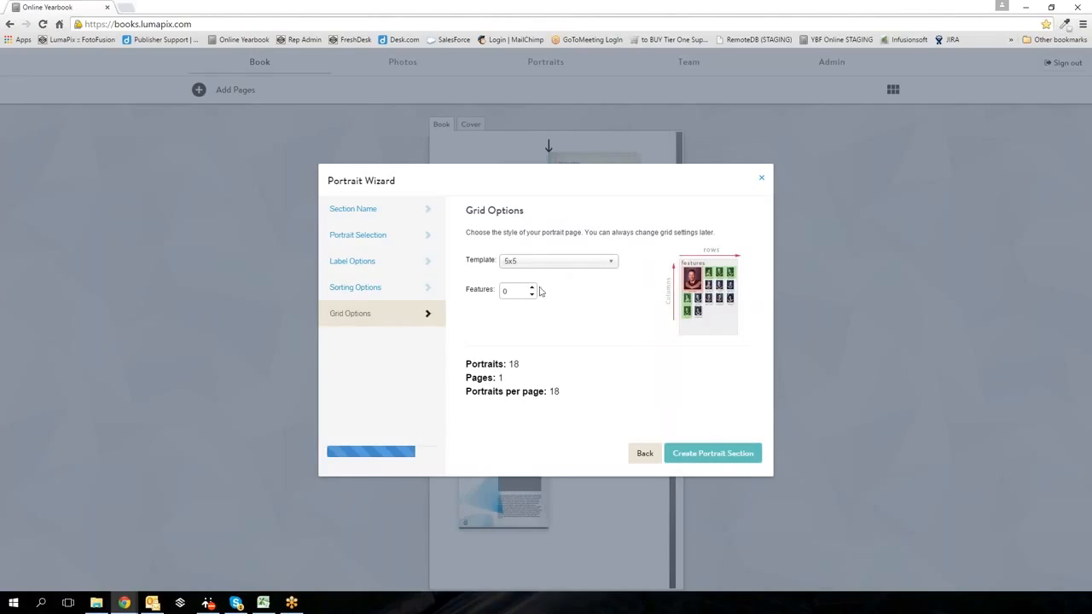
# - Choose the 5x5 grid template and set one featured portrait
pyautogui.click(602, 270)
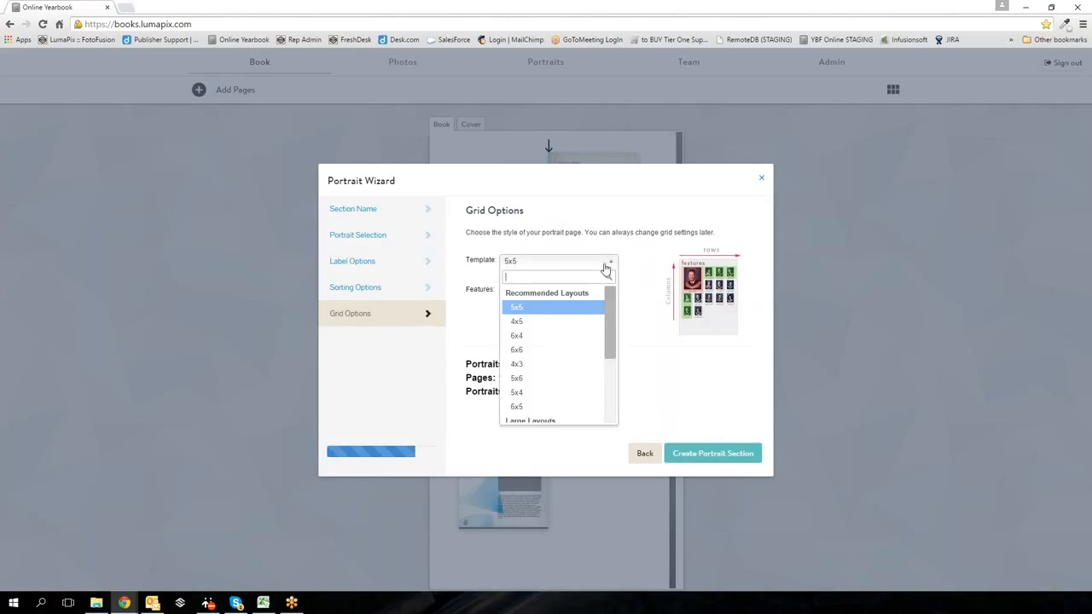
pyautogui.moveTo(608, 326)
pyautogui.mouseDown()
pyautogui.moveTo(613, 398)
pyautogui.moveTo(607, 314)
pyautogui.mouseUp()
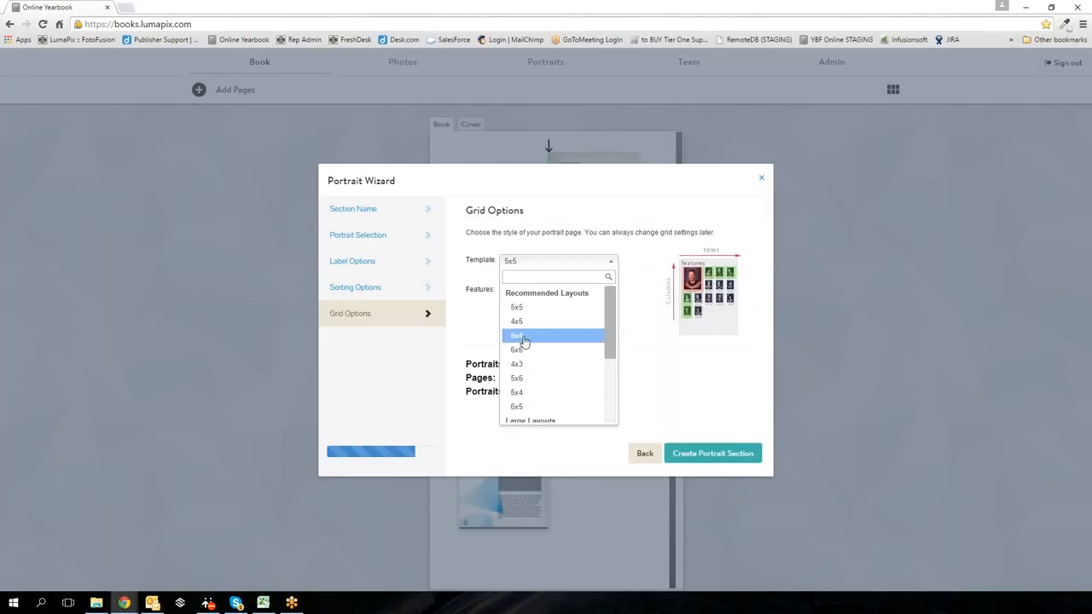
pyautogui.click(523, 310)
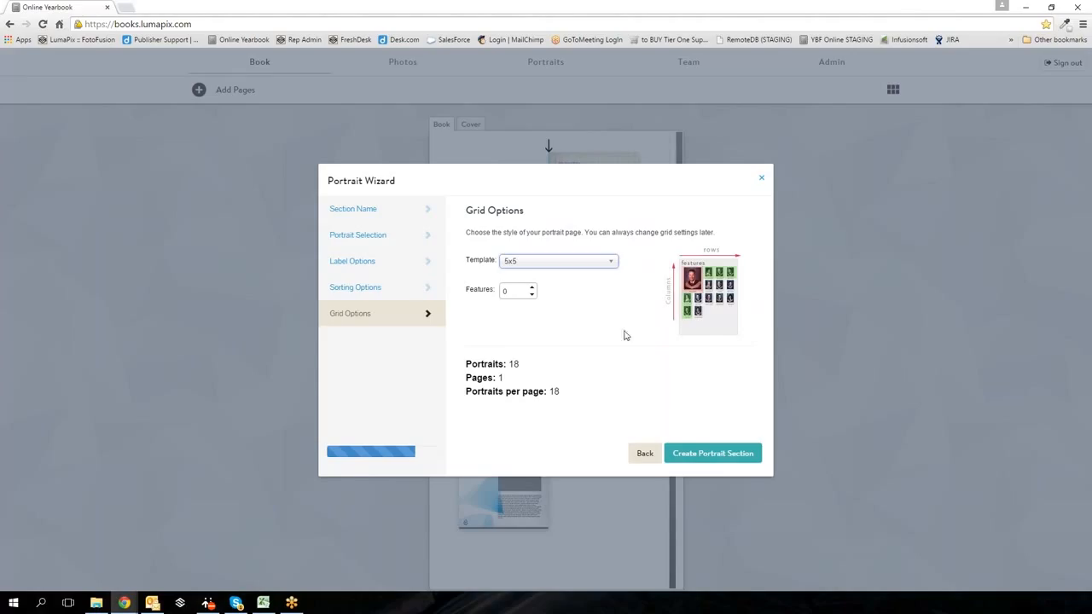
pyautogui.click(531, 288)
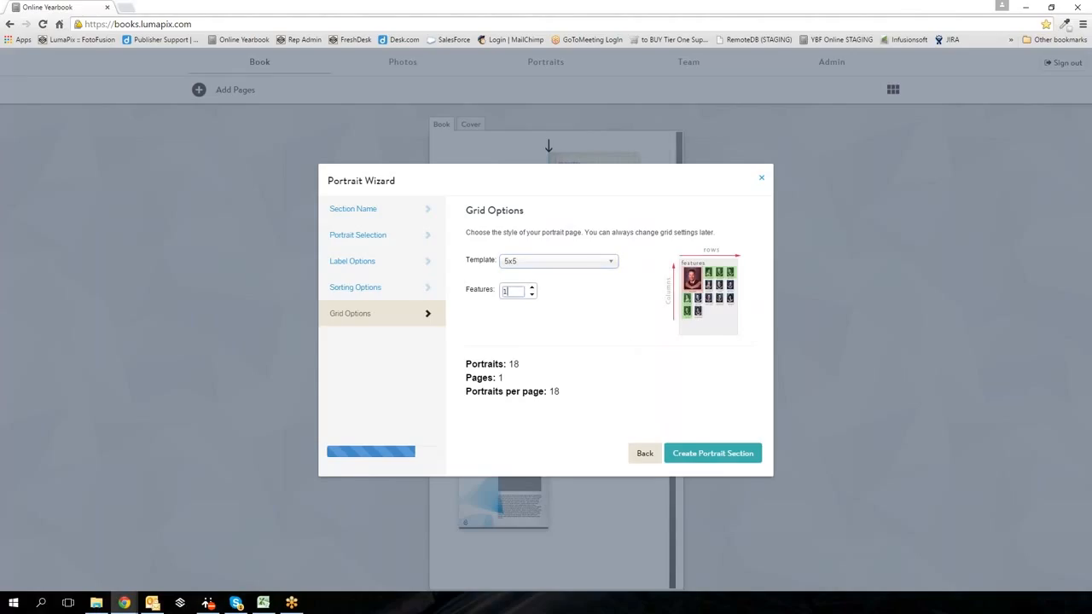
pyautogui.click(532, 288)
# - Try the 3x3 layout, return to the recommended grid, and create the portrait section
pyautogui.click(526, 269)
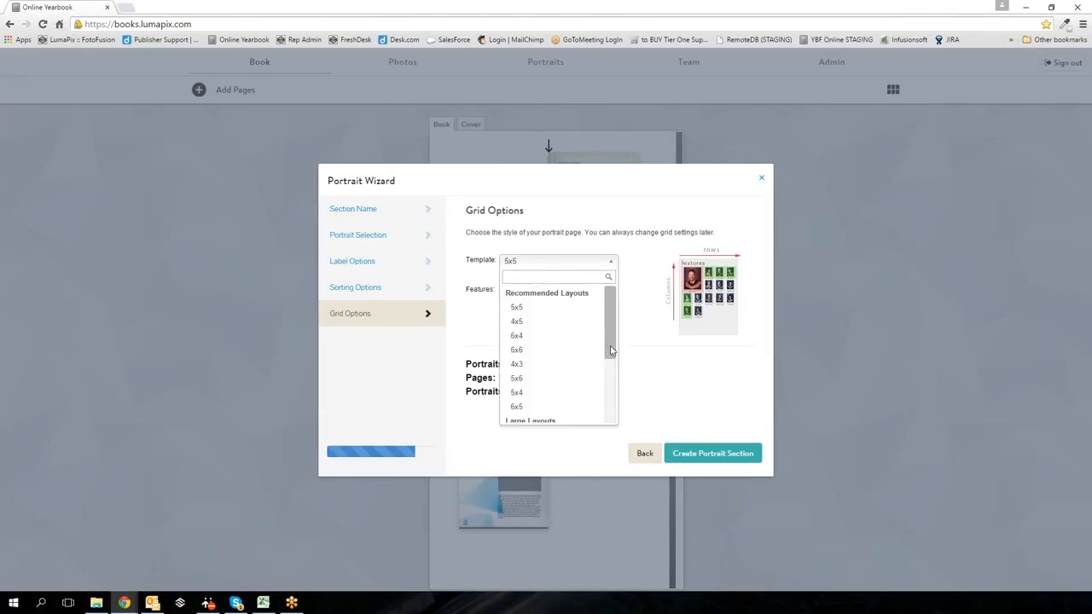
pyautogui.scroll(-2, 598, 350)
pyautogui.scroll(-2, 608, 427)
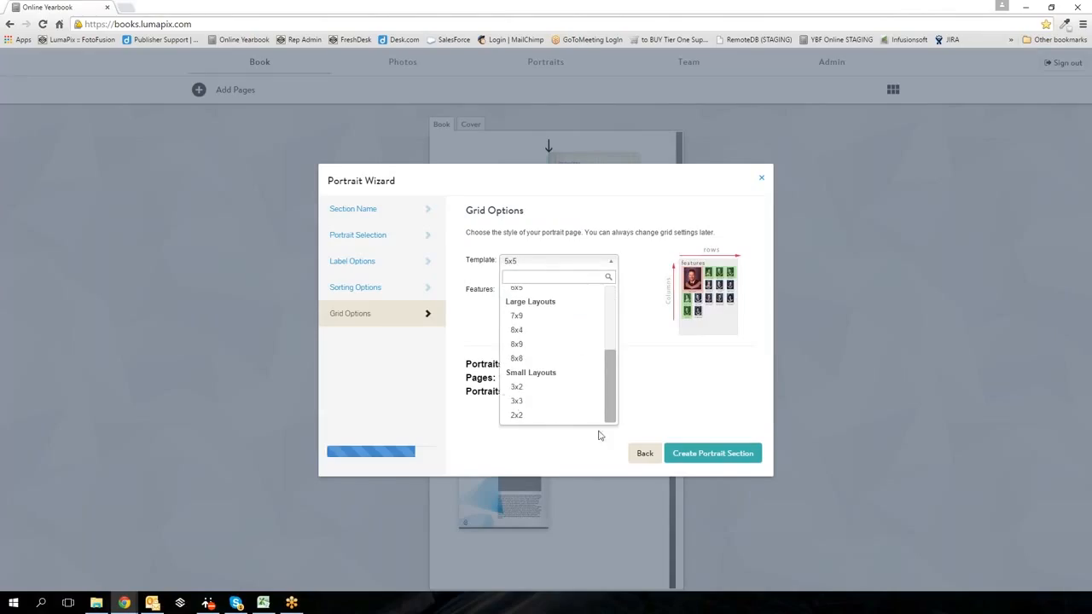
pyautogui.click(519, 401)
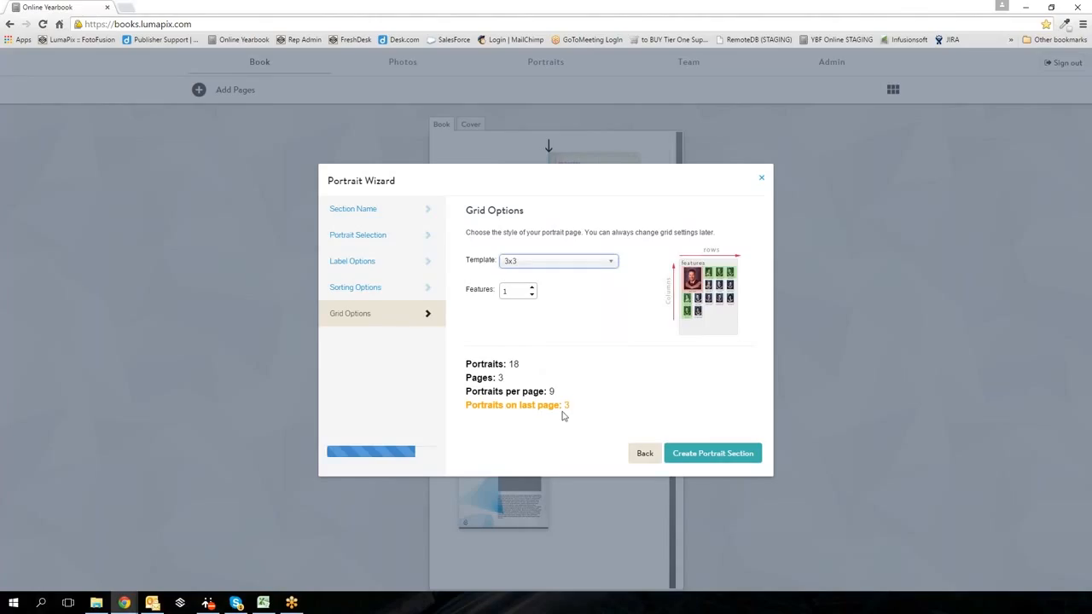
pyautogui.click(599, 260)
pyautogui.scroll(3, 544, 333)
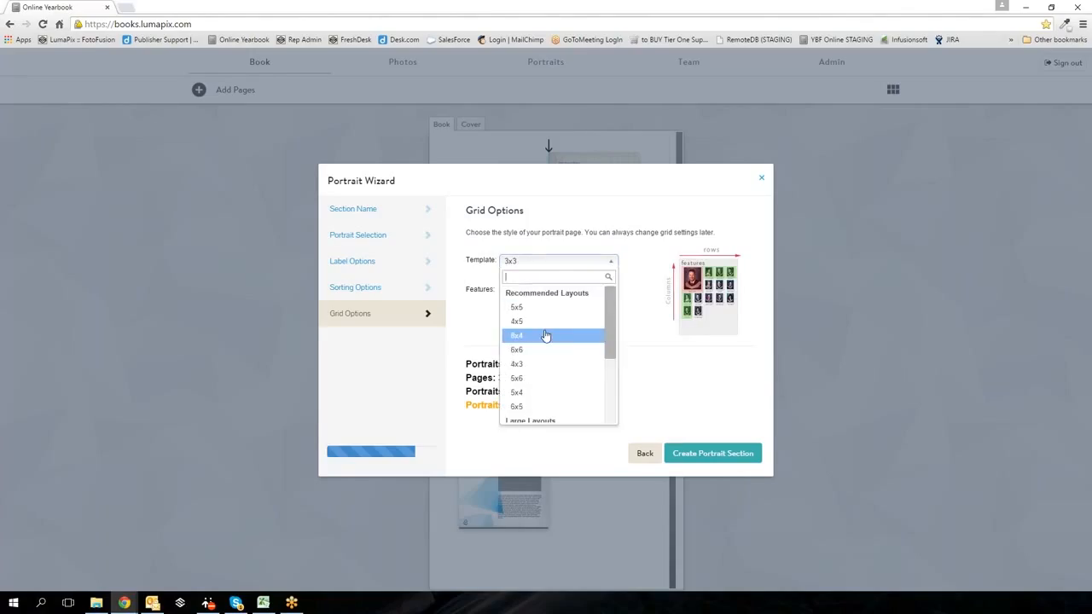
pyautogui.click(536, 320)
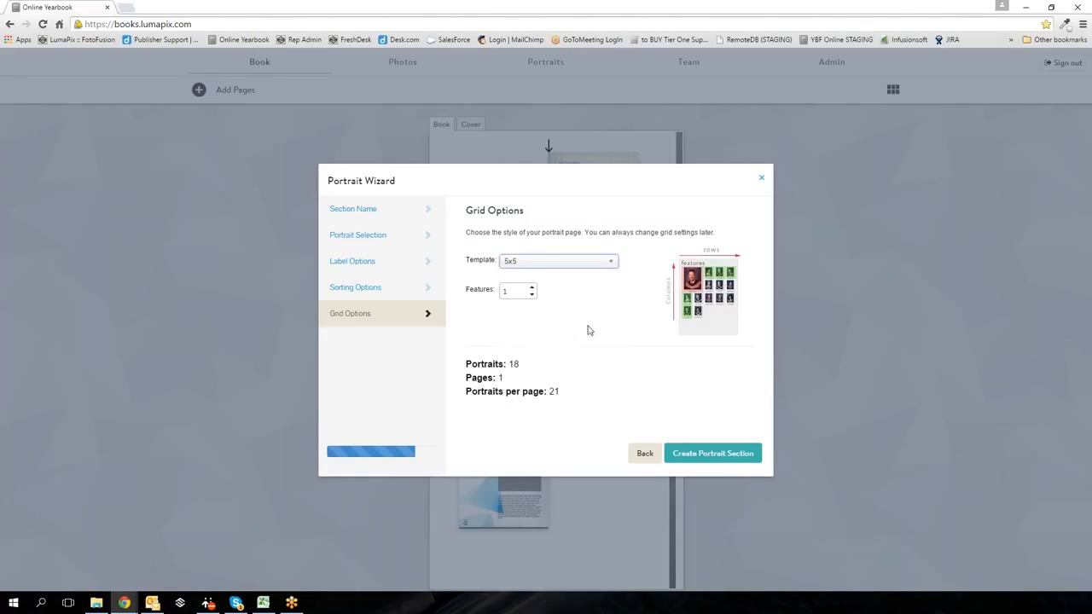
pyautogui.click(706, 454)
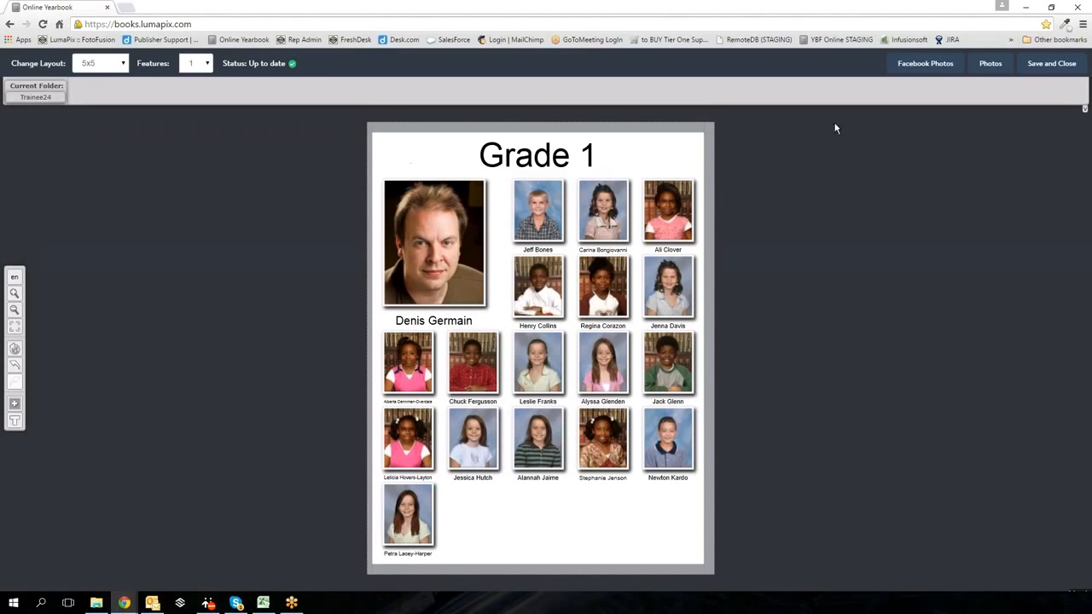
# - Expand the photo tray on the newly generated Grade 1 portrait page
pyautogui.click(990, 65)
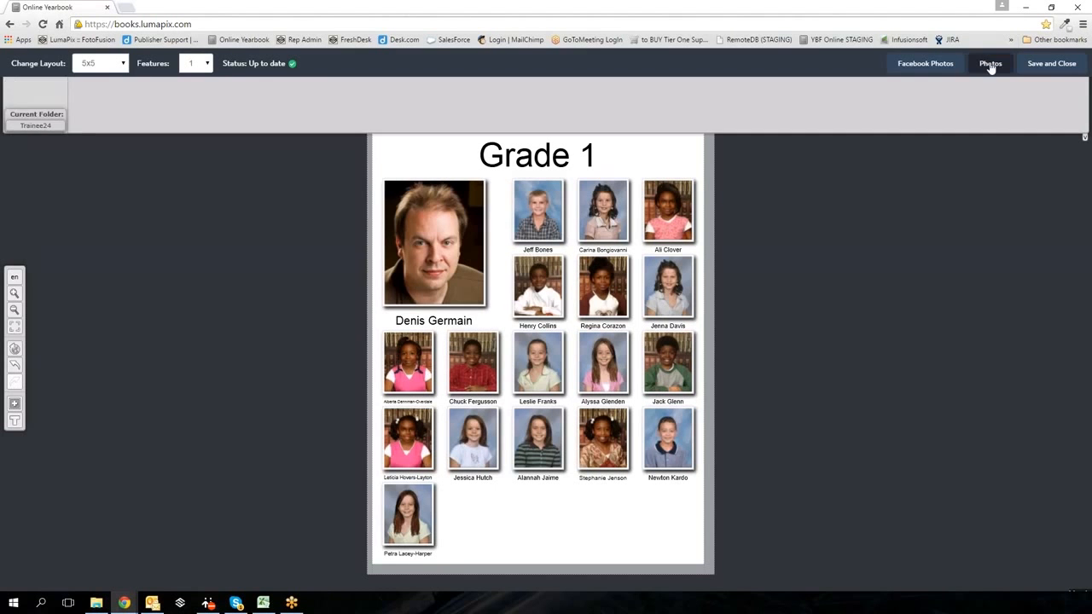
# - Use a paper from LumaPix Clipart > Papers > By Color > BLUE as the page background, then show Portraits
pyautogui.click(991, 65)
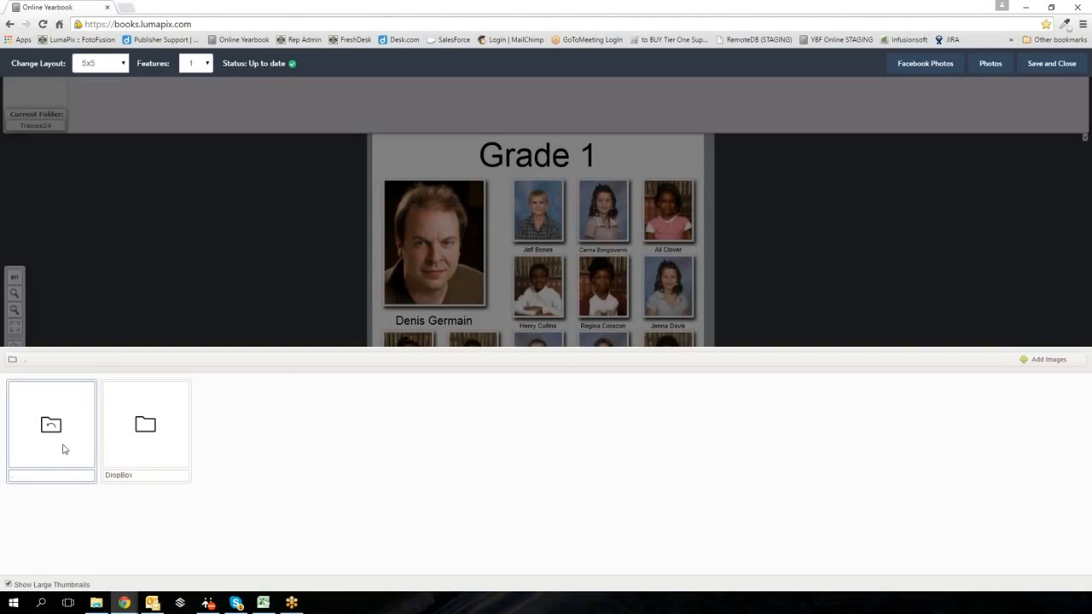
pyautogui.doubleClick(63, 449)
pyautogui.click(121, 443)
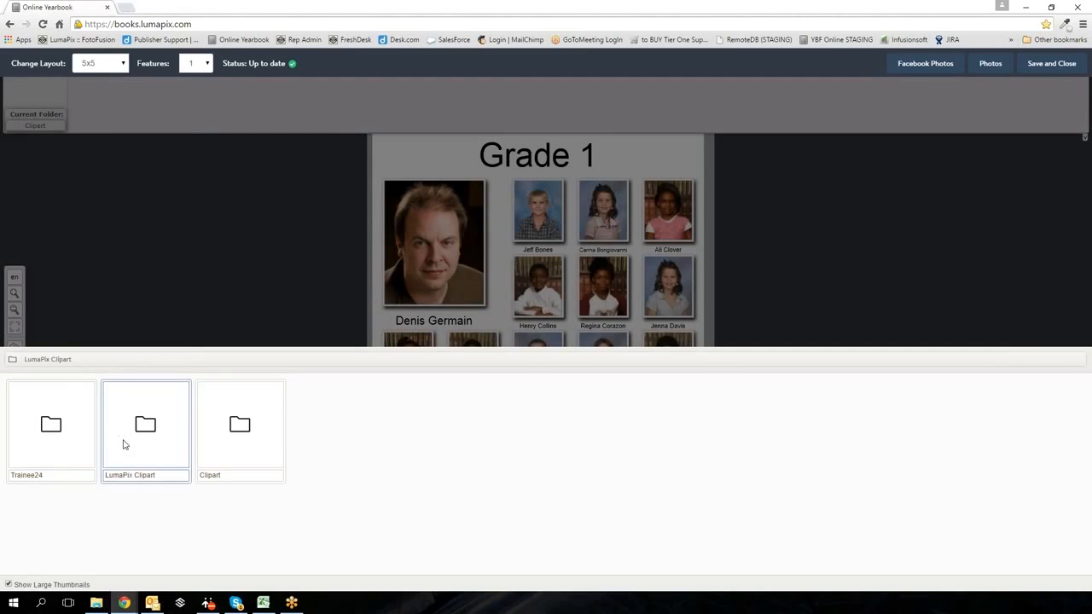
pyautogui.doubleClick(123, 444)
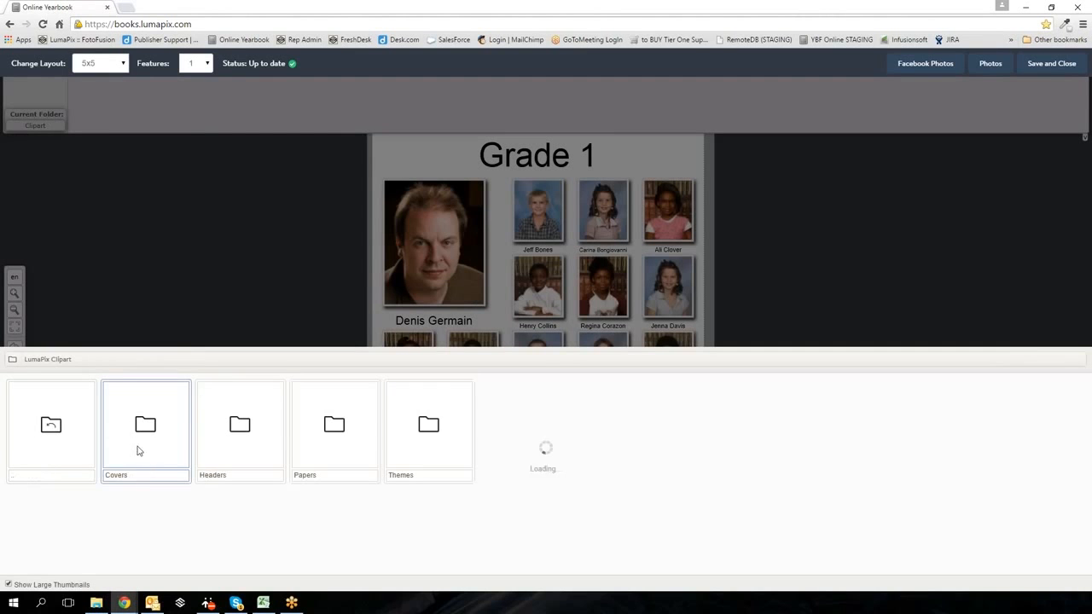
pyautogui.doubleClick(337, 445)
pyautogui.doubleClick(146, 453)
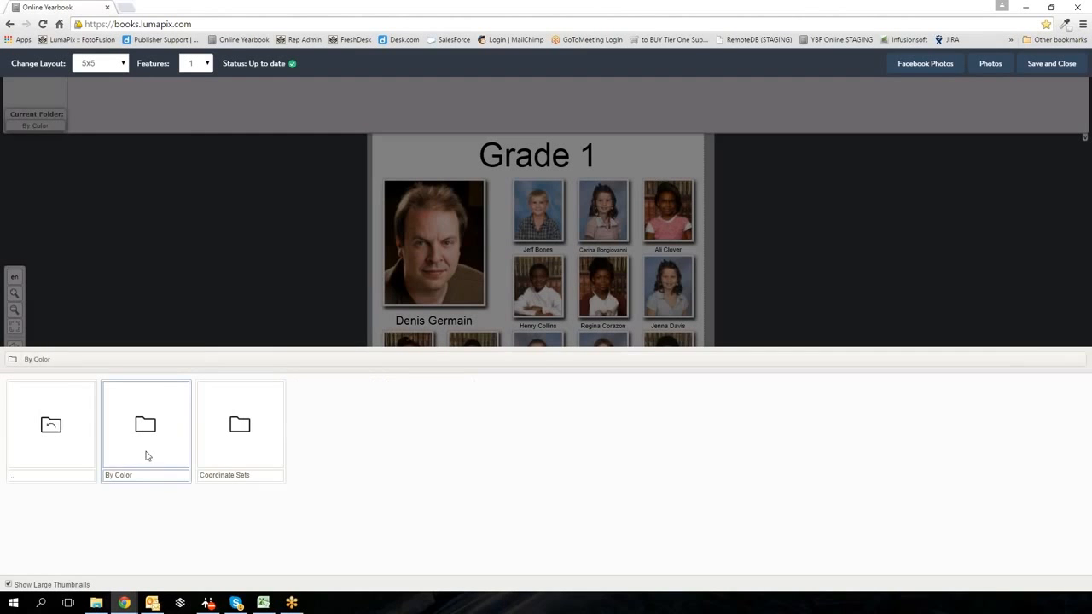
pyautogui.doubleClick(176, 459)
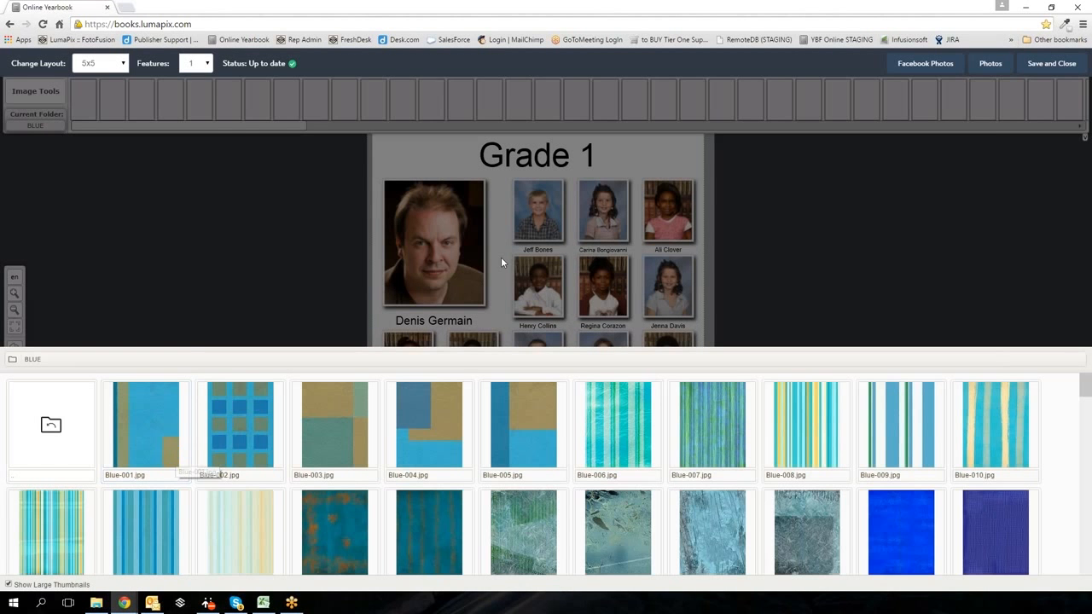
pyautogui.click(308, 126)
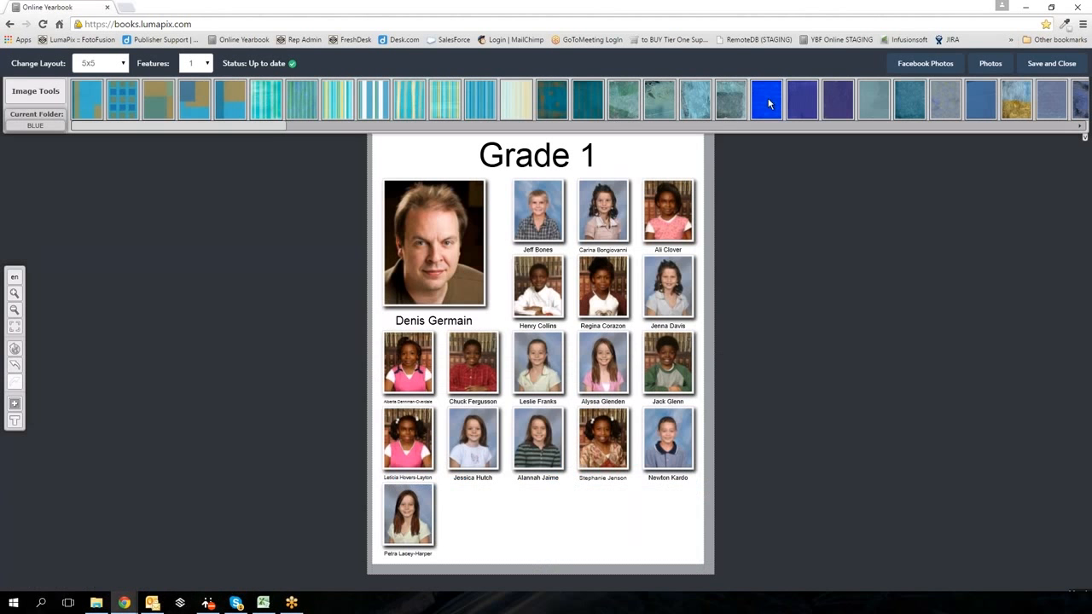
pyautogui.moveTo(752, 119); pyautogui.dragTo(741, 206)
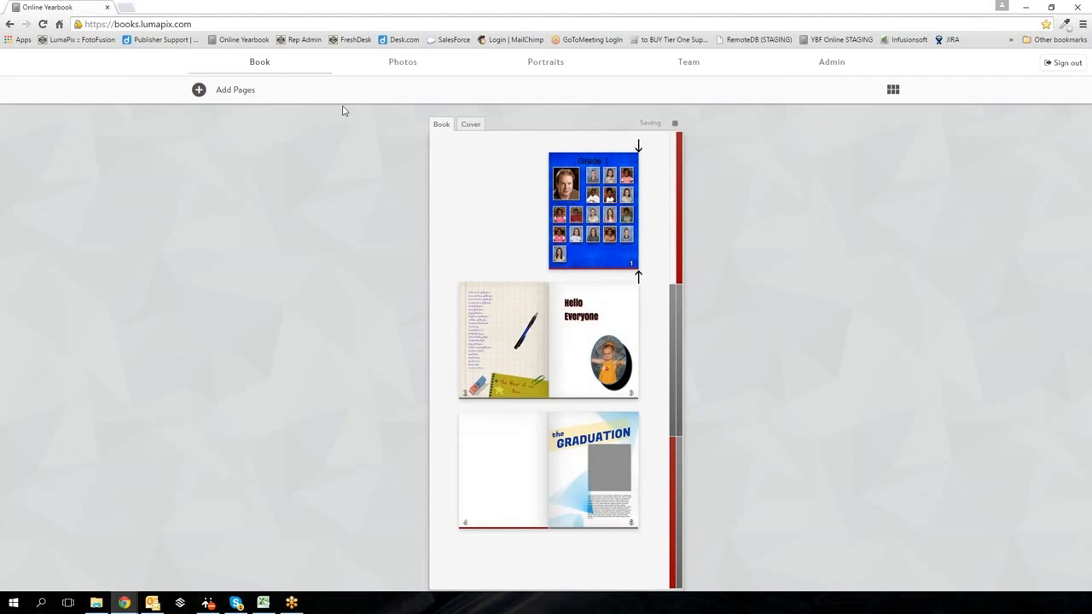
pyautogui.click(546, 62)
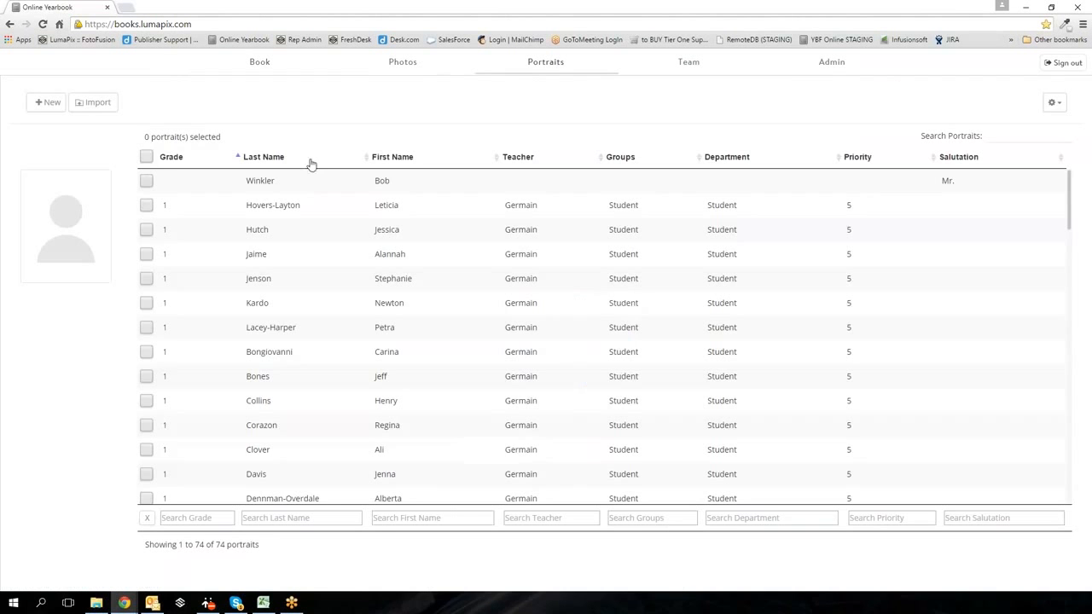
# - Search for the student by surname and expand their shortened first name to the full form
pyautogui.click(1028, 137)
pyautogui.write('bones')
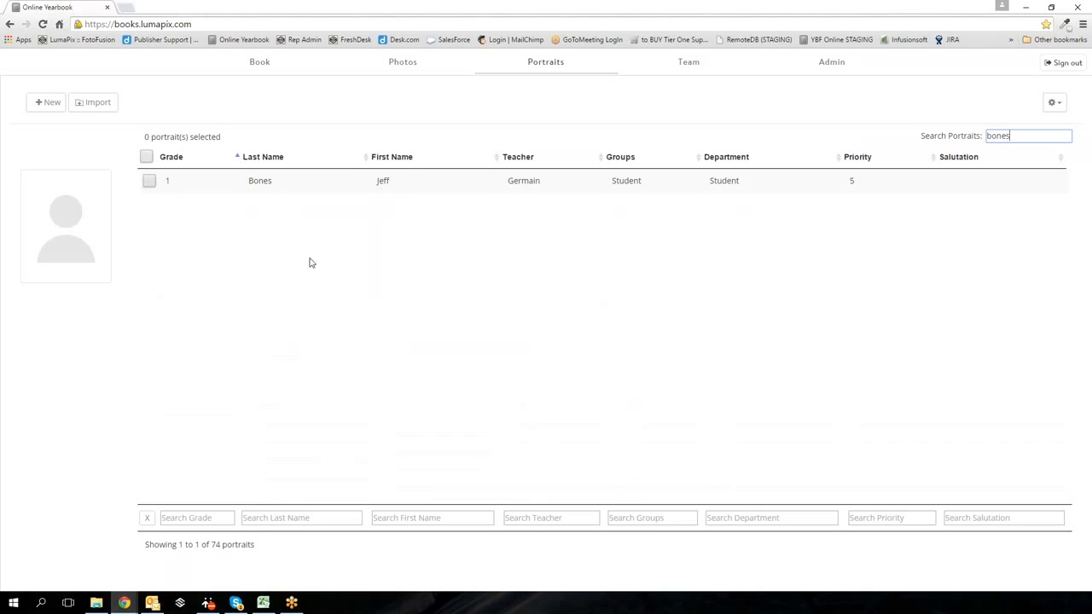
pyautogui.click(149, 181)
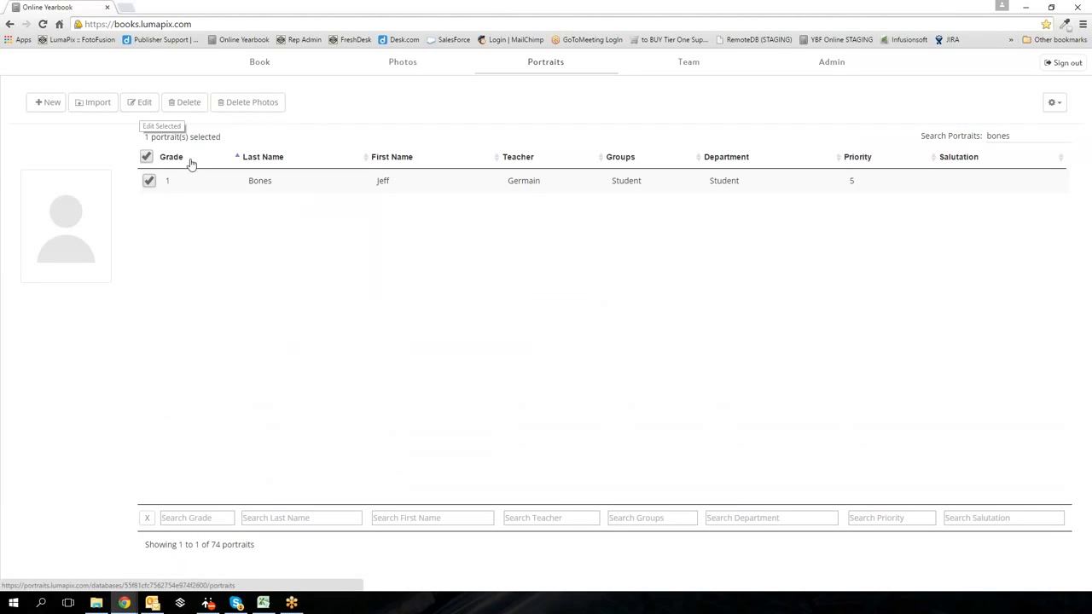
pyautogui.click(388, 181)
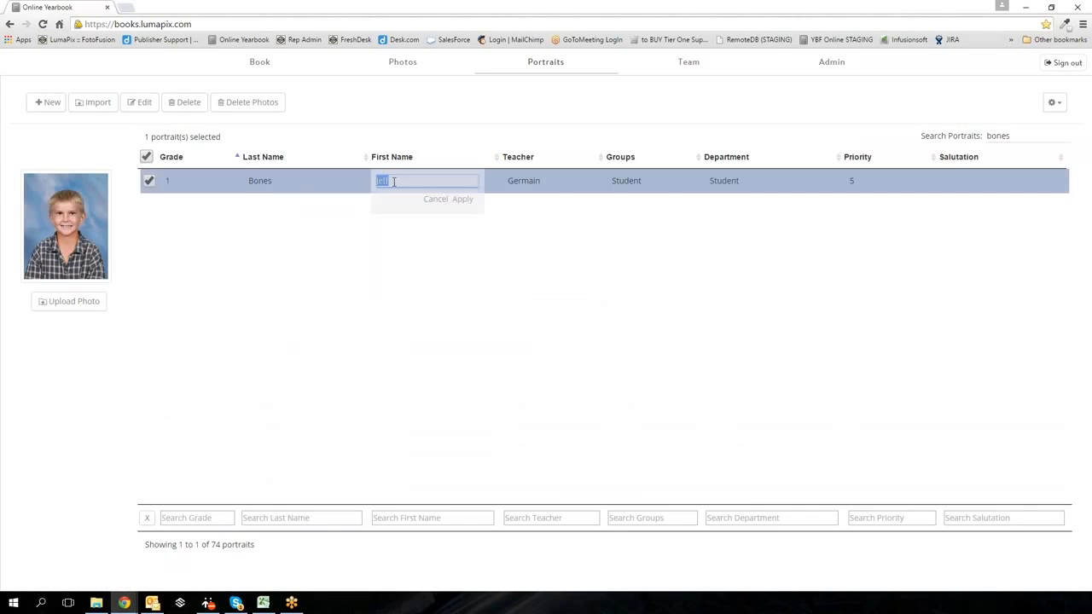
pyautogui.click(397, 180)
pyautogui.write('er')
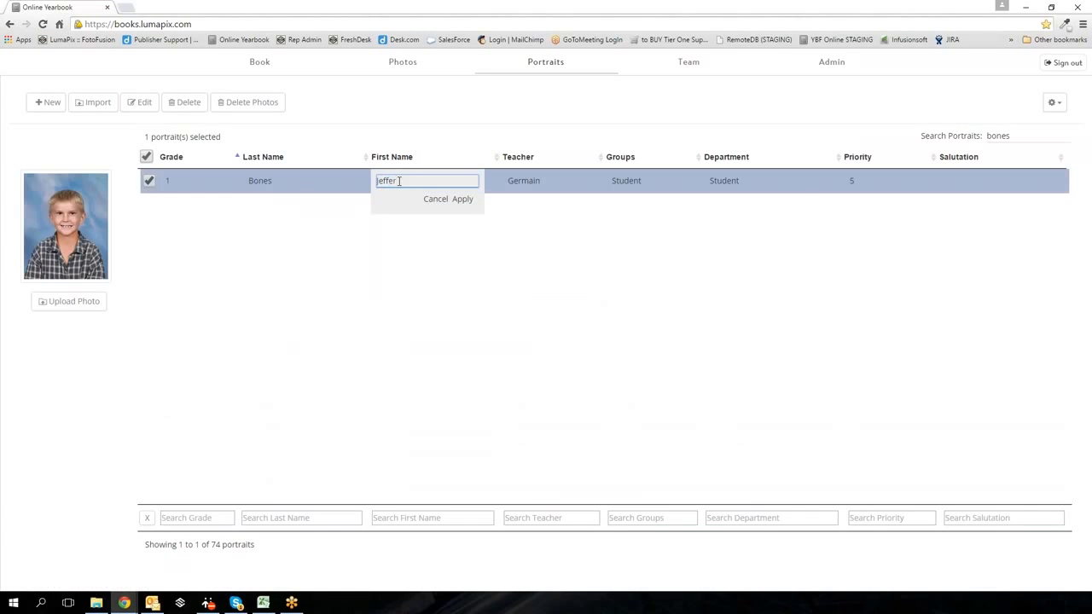
pyautogui.press('BackSpace')
pyautogui.press('BackSpace')
pyautogui.write('rey')
pyautogui.click(463, 199)
# - Deselect the record and clear the search so all 74 portraits are listed
pyautogui.click(147, 157)
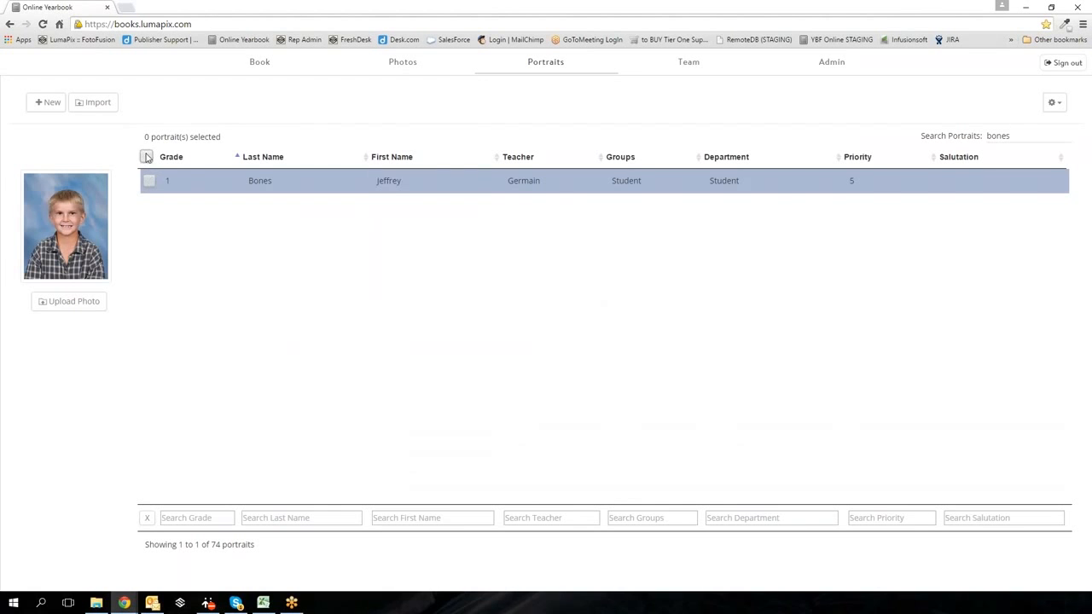
pyautogui.doubleClick(1029, 135)
pyautogui.press('BackSpace')
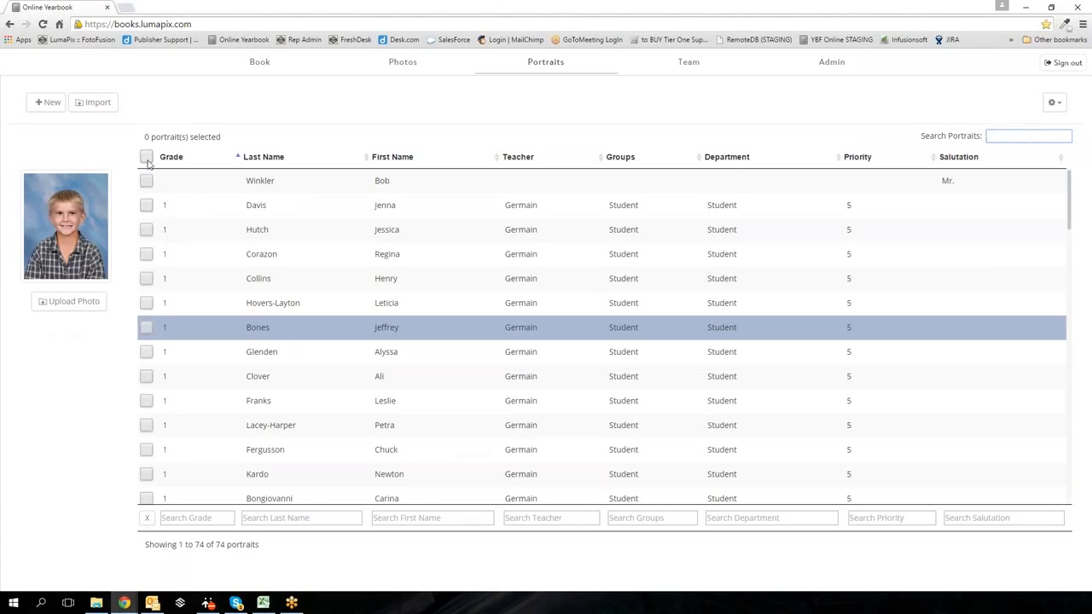
# - Tick all 18 Grade 1 rows, 17 students and the teacher, while scrolling down the table
pyautogui.click(146, 204)
pyautogui.click(146, 230)
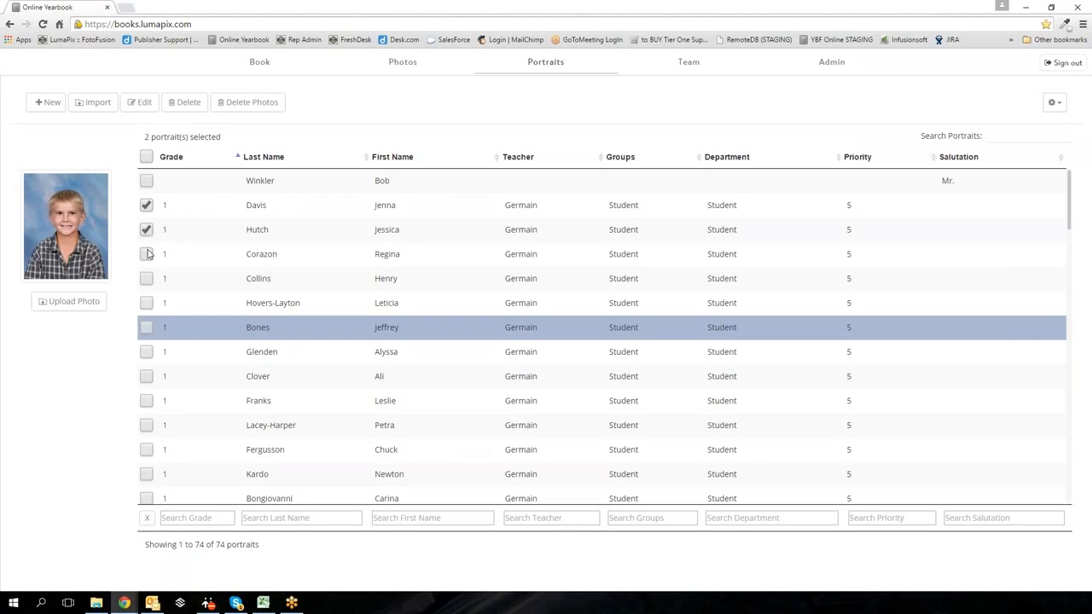
pyautogui.click(147, 253)
pyautogui.click(146, 278)
pyautogui.click(147, 303)
pyautogui.click(147, 327)
pyautogui.click(147, 377)
pyautogui.click(147, 351)
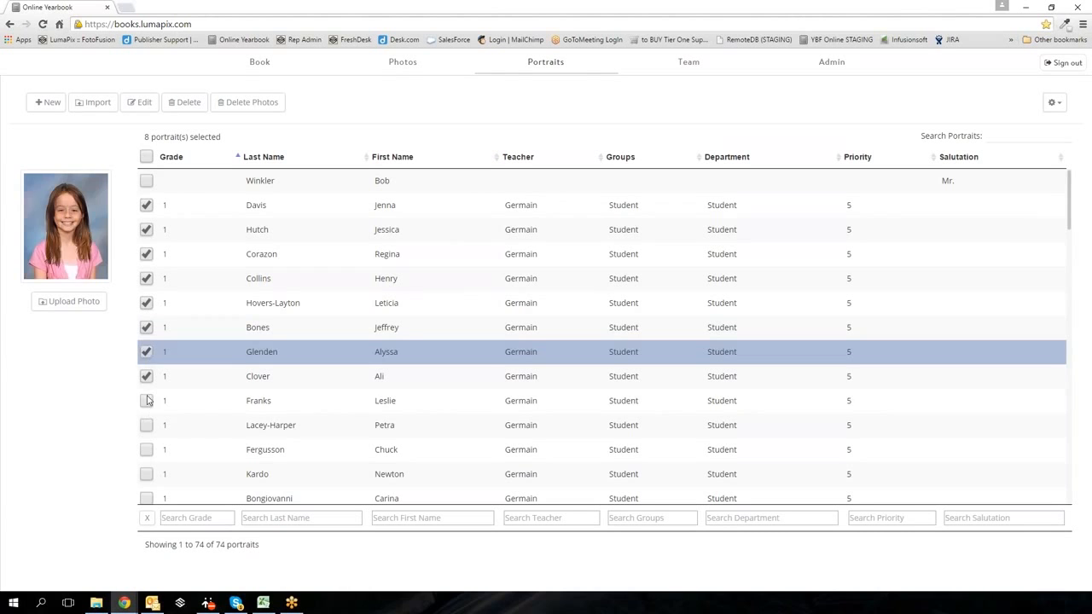
pyautogui.click(147, 400)
pyautogui.click(146, 425)
pyautogui.click(147, 449)
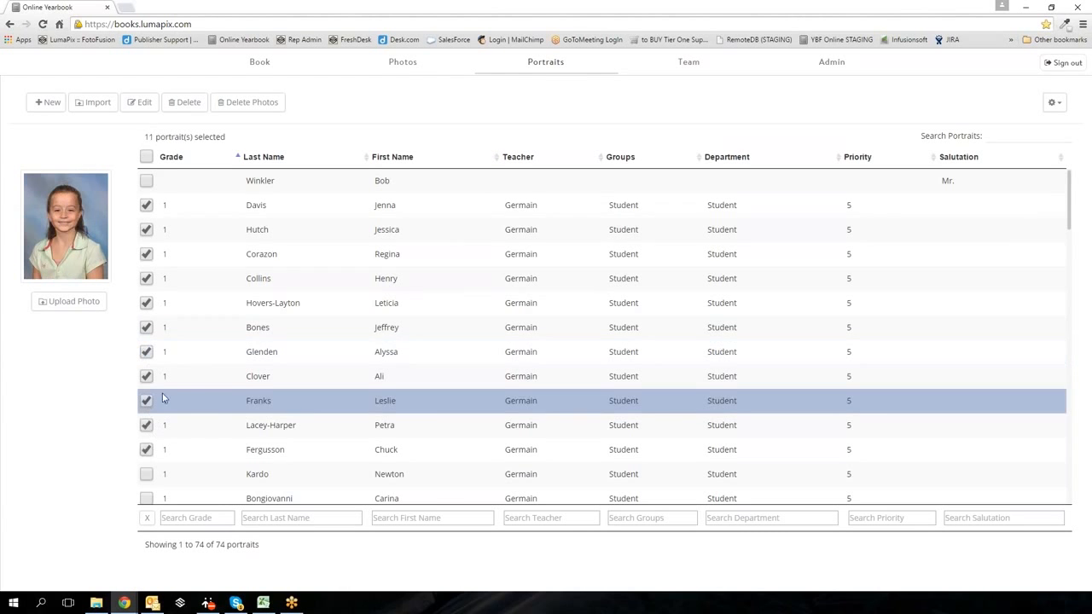
pyautogui.scroll(-2, 162, 397)
pyautogui.click(146, 360)
pyautogui.click(146, 385)
pyautogui.click(146, 410)
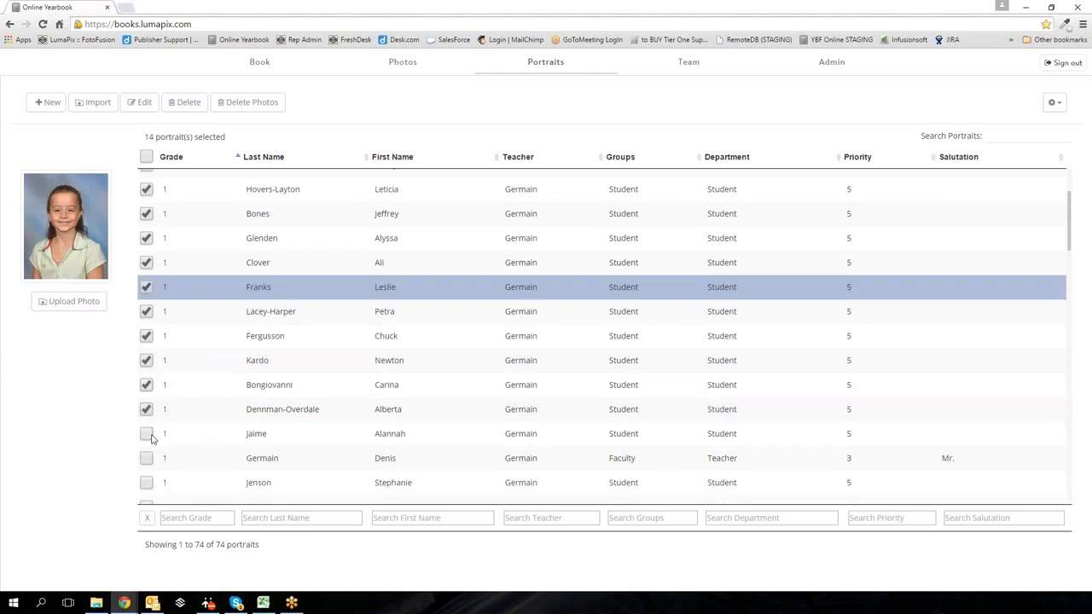
pyautogui.click(147, 434)
pyautogui.scroll(-2, 152, 438)
pyautogui.click(147, 344)
pyautogui.click(147, 369)
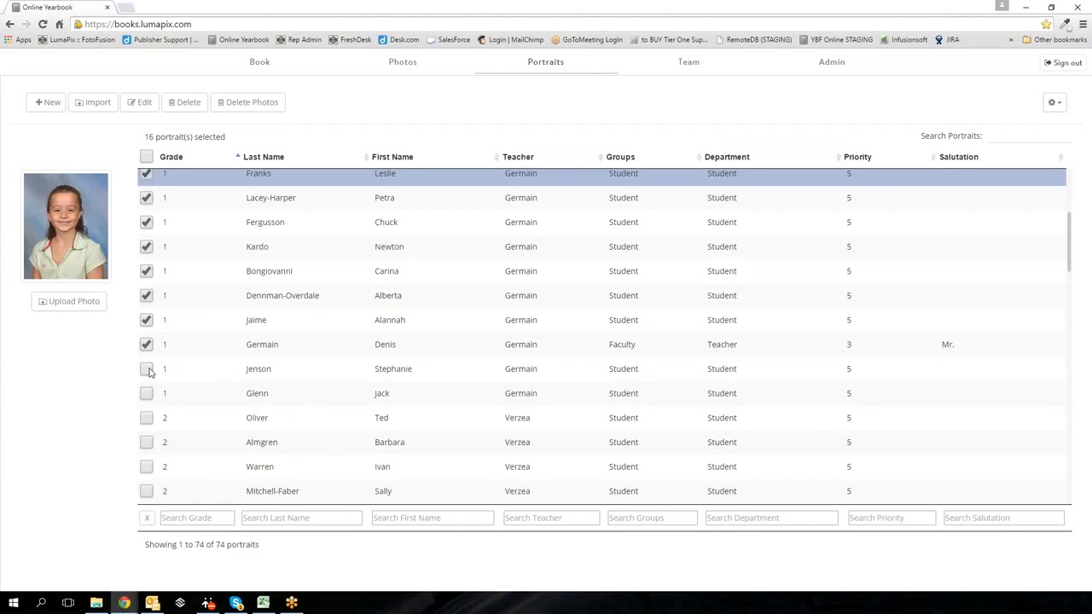
pyautogui.click(147, 394)
pyautogui.scroll(4, 151, 277)
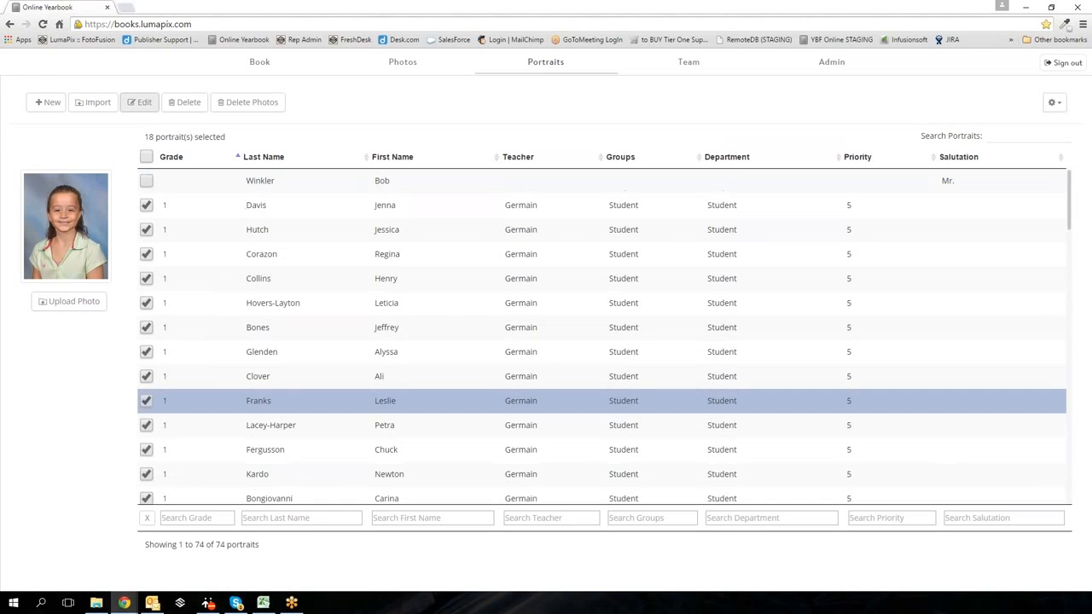
pyautogui.click(140, 102)
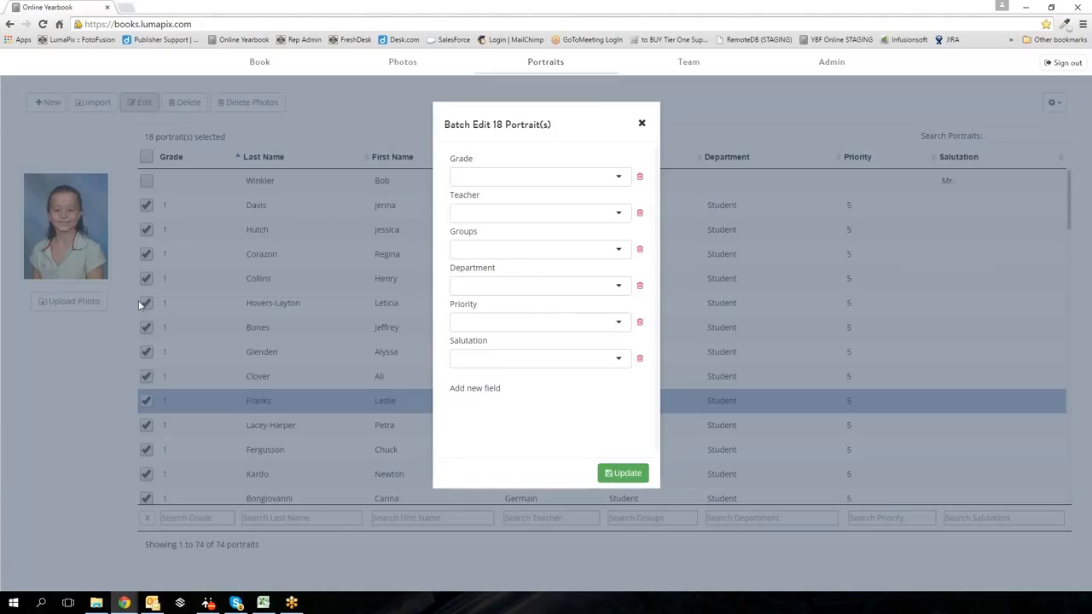
pyautogui.click(643, 129)
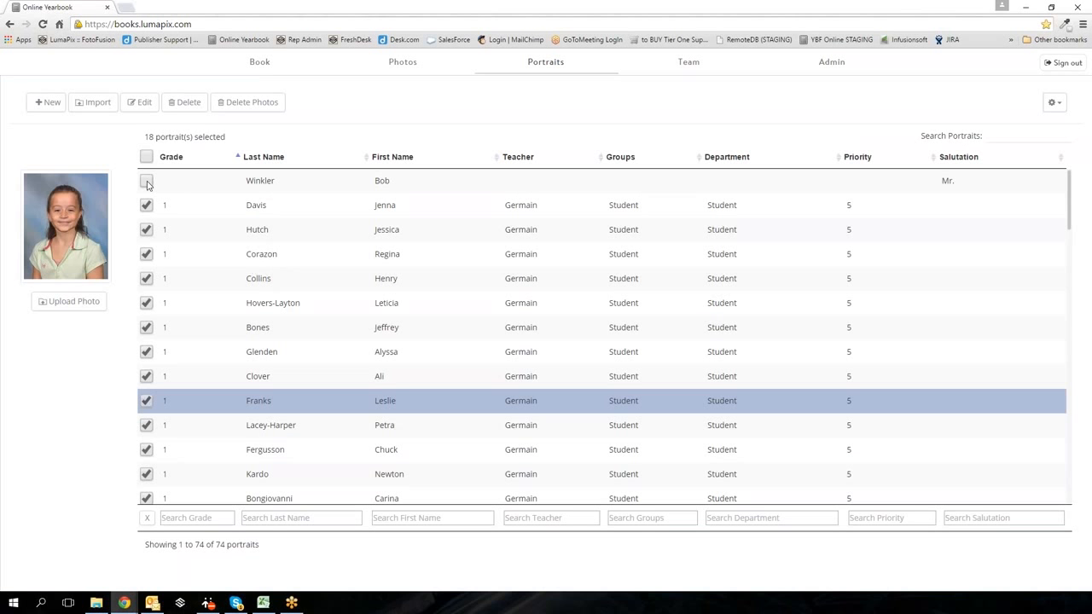
# - Set the ungraded teacher record's Grade to 1
pyautogui.click(175, 184)
pyautogui.doubleClick(174, 182)
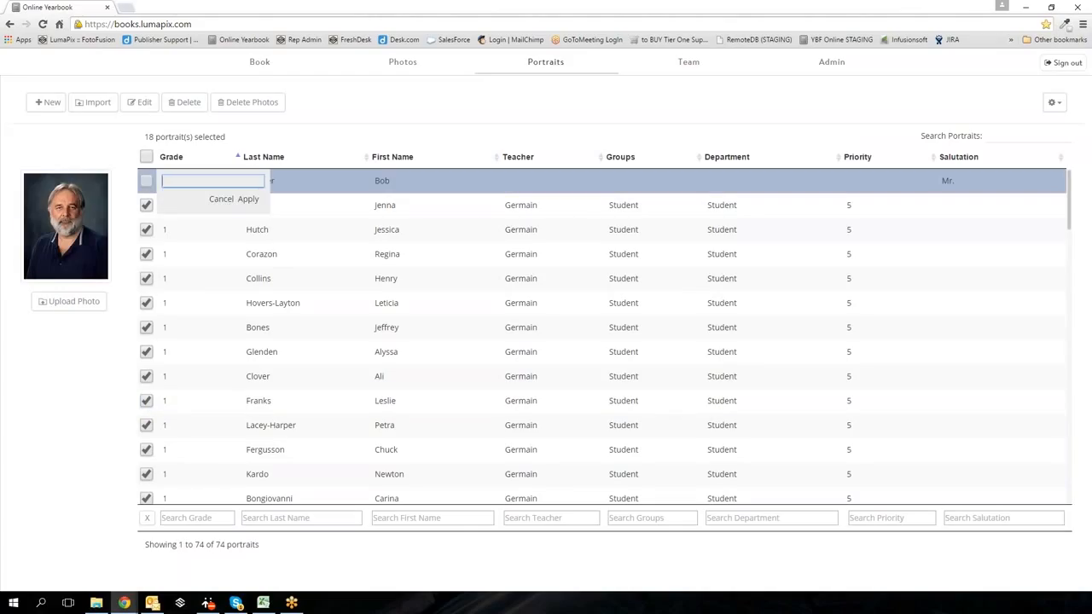
pyautogui.write('1')
pyautogui.click(249, 201)
pyautogui.click(513, 188)
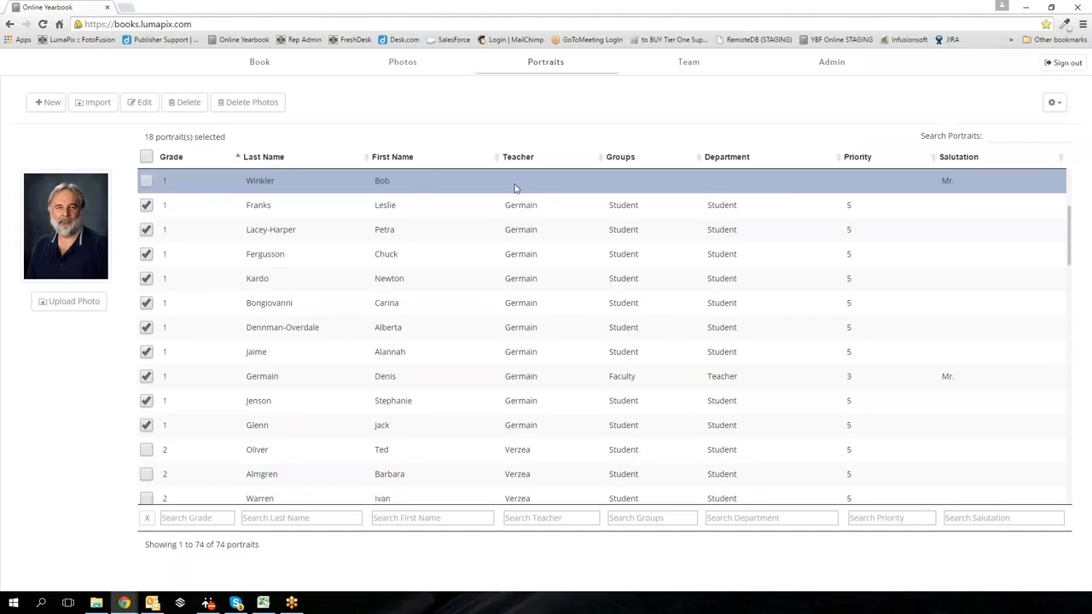
# - Give that teacher priority 4 and return to the Book overview
pyautogui.click(849, 182)
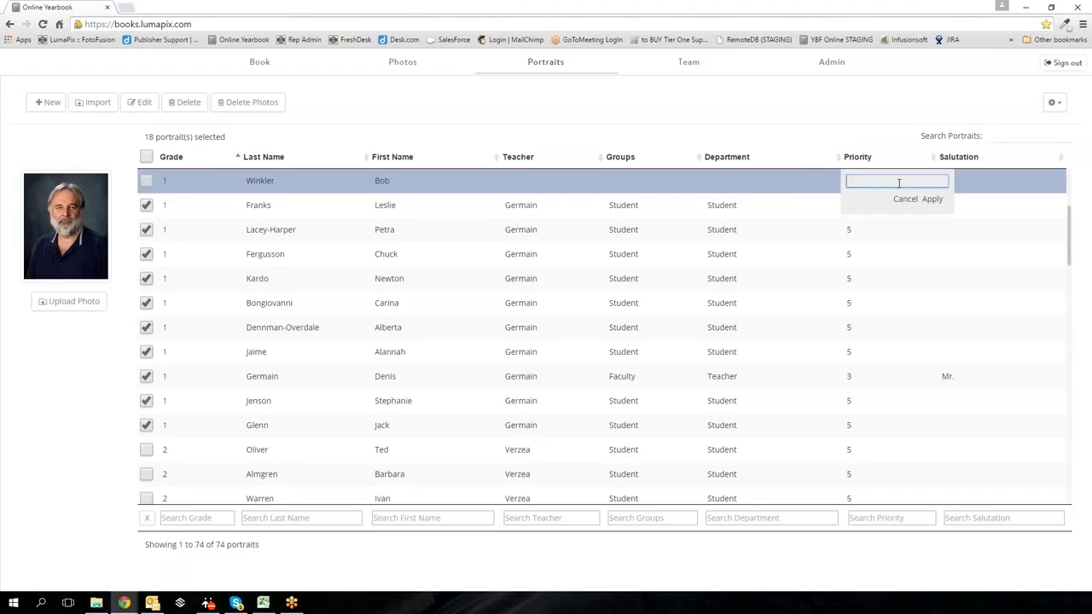
pyautogui.write('4')
pyautogui.scroll(2, 885, 248)
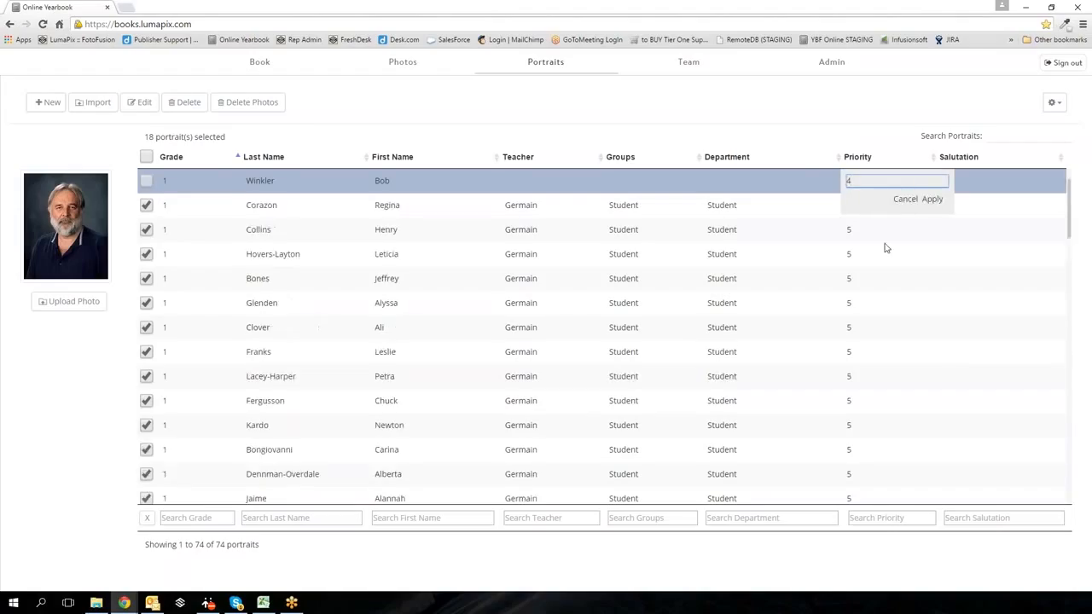
pyautogui.click(932, 201)
pyautogui.click(260, 64)
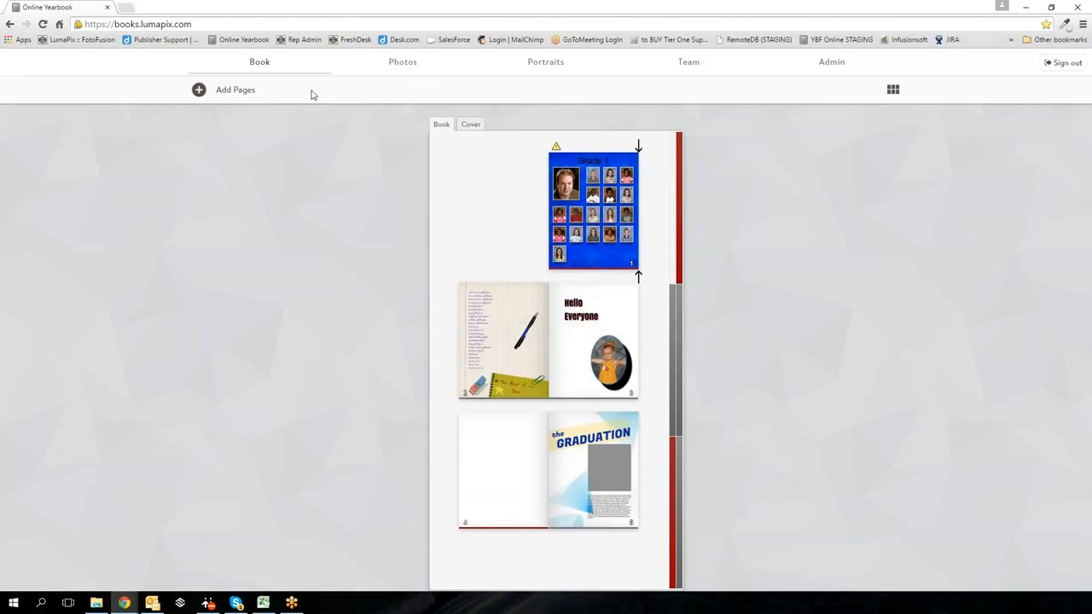
# - Open the Grade 1 page in the editor from its thumbnail's pencil icon
pyautogui.moveTo(587, 153)
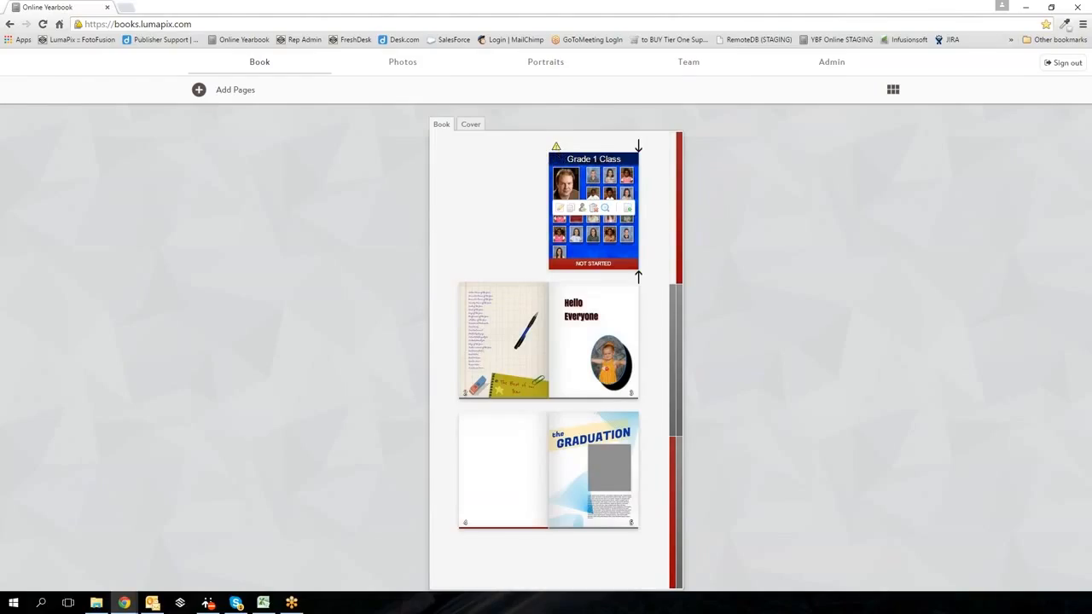
pyautogui.click(561, 210)
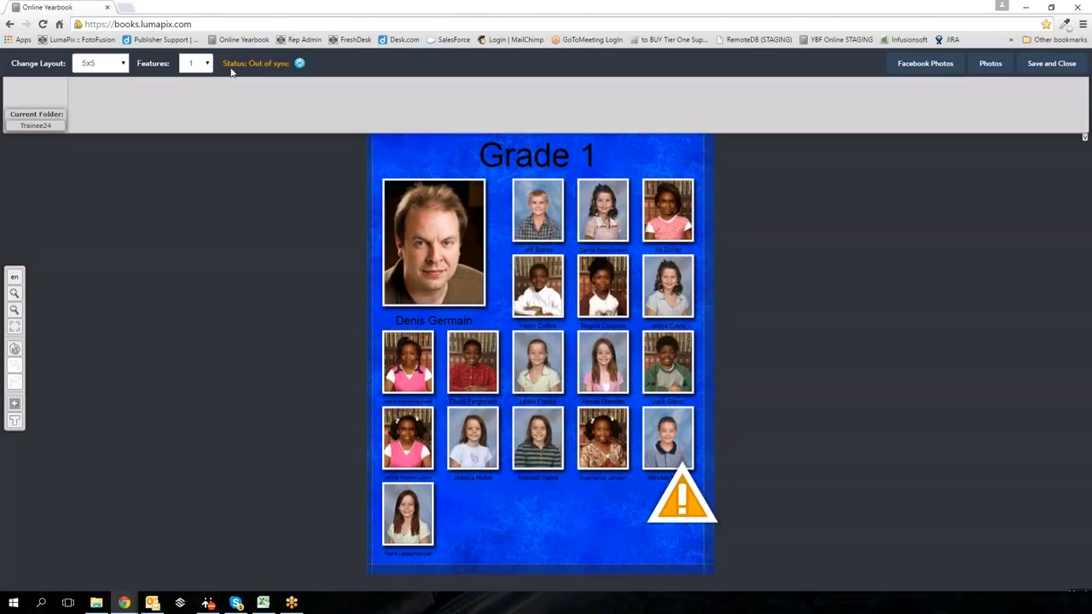
# - Refresh the out-of-sync Grade 1 section so the second teacher joins the portrait grid
pyautogui.click(300, 66)
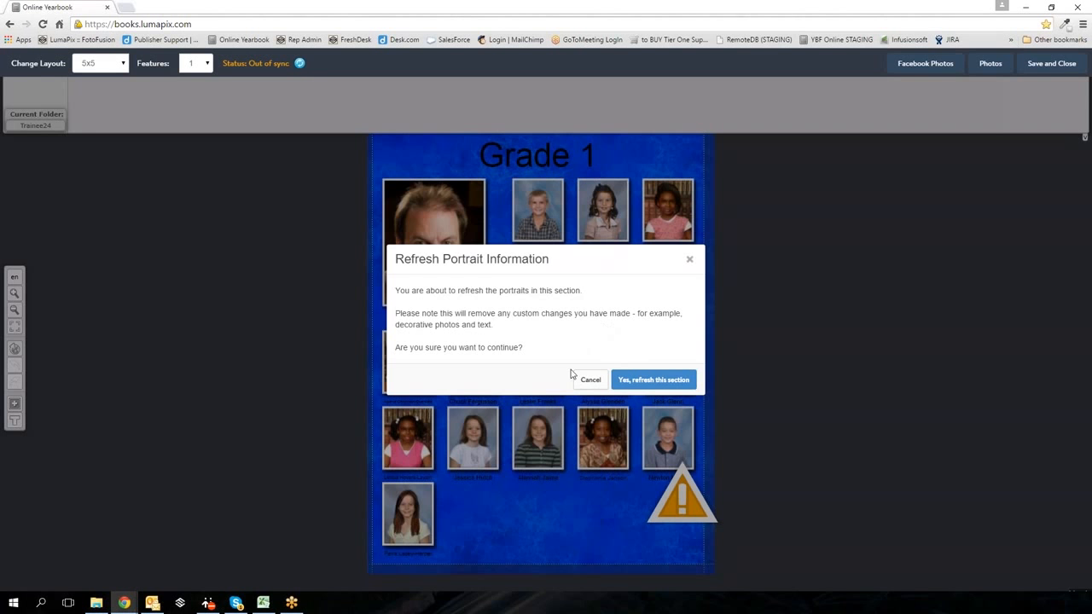
pyautogui.click(653, 379)
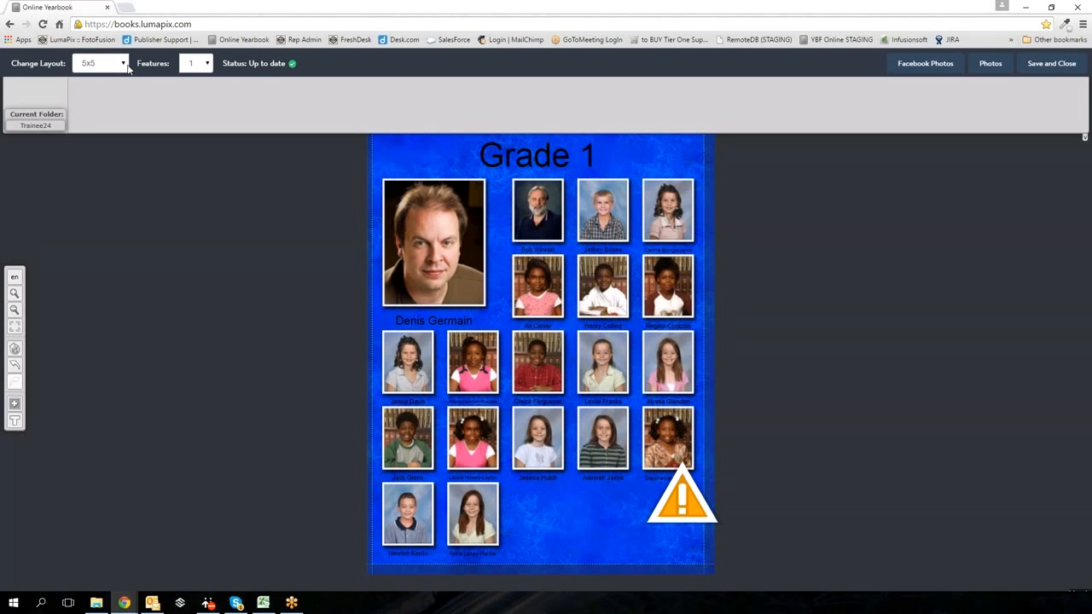
pyautogui.click(196, 63)
# - Set the section to 2 featured portraits and switch its layout to 4x3
pyautogui.click(195, 99)
pyautogui.click(650, 382)
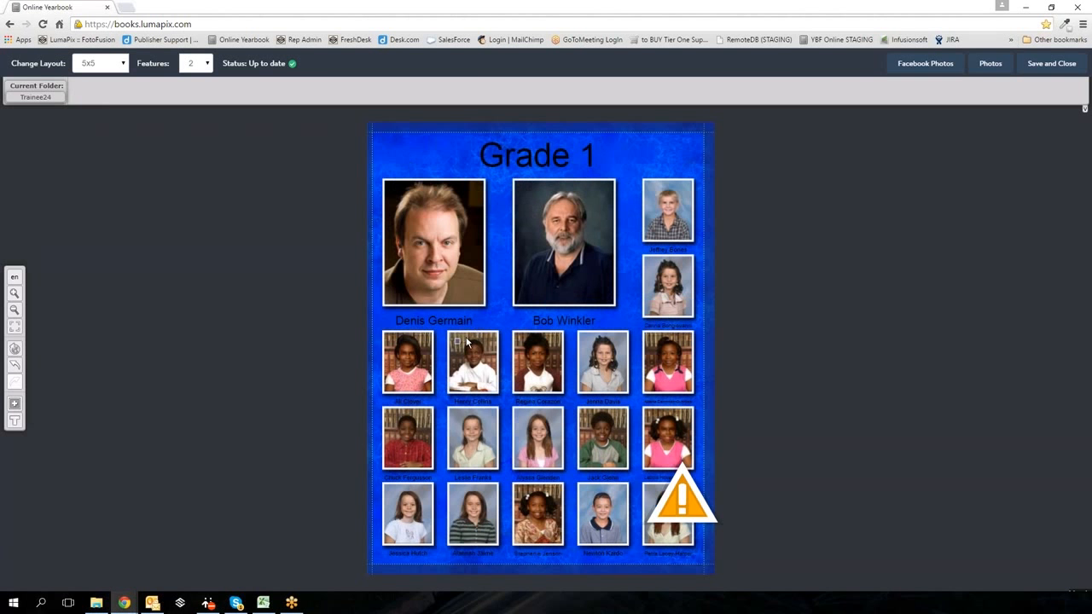
pyautogui.click(124, 65)
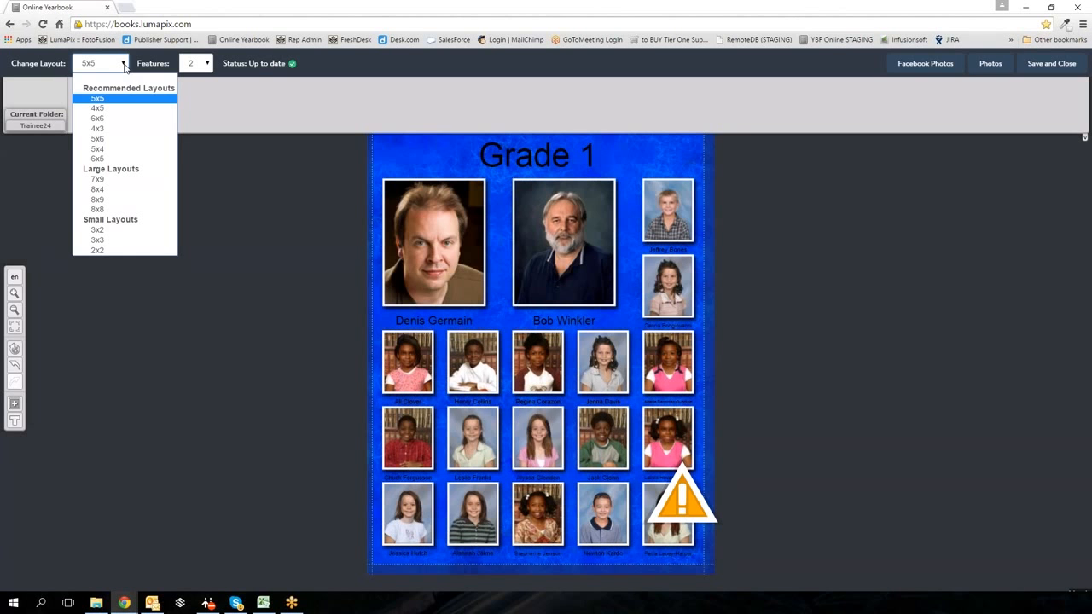
pyautogui.click(106, 129)
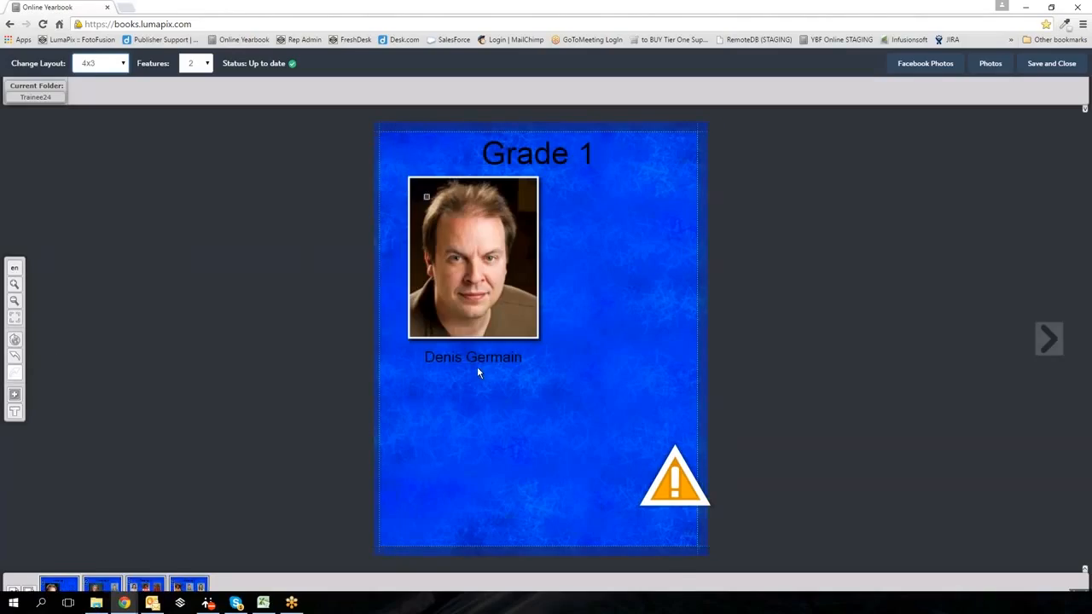
pyautogui.moveTo(295, 580)
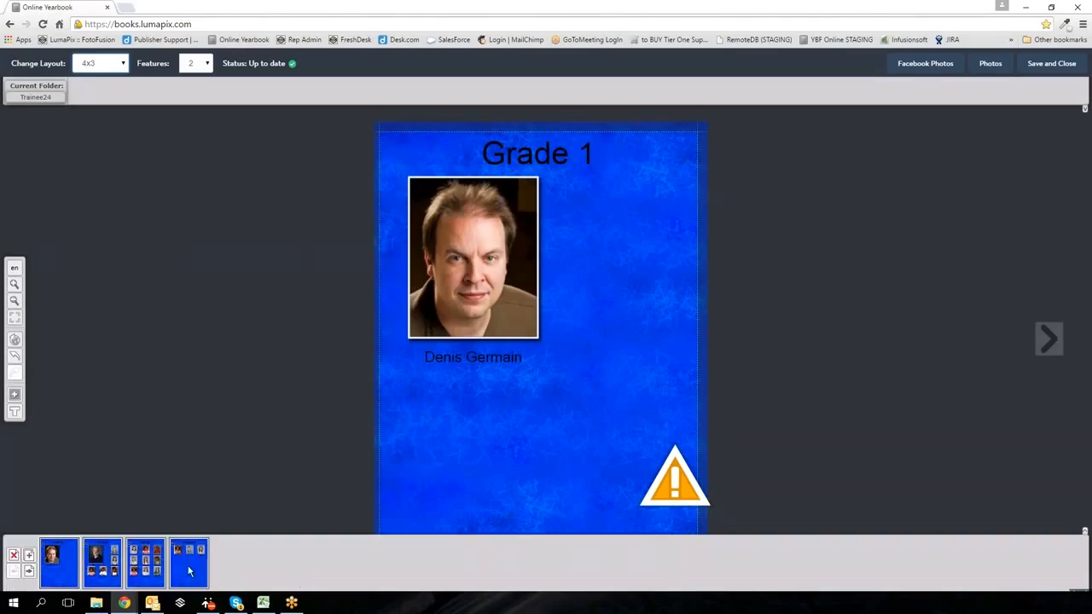
# - Move through the filmstrip to the fourth Grade 1 page and select its student photos and first caption
pyautogui.click(104, 573)
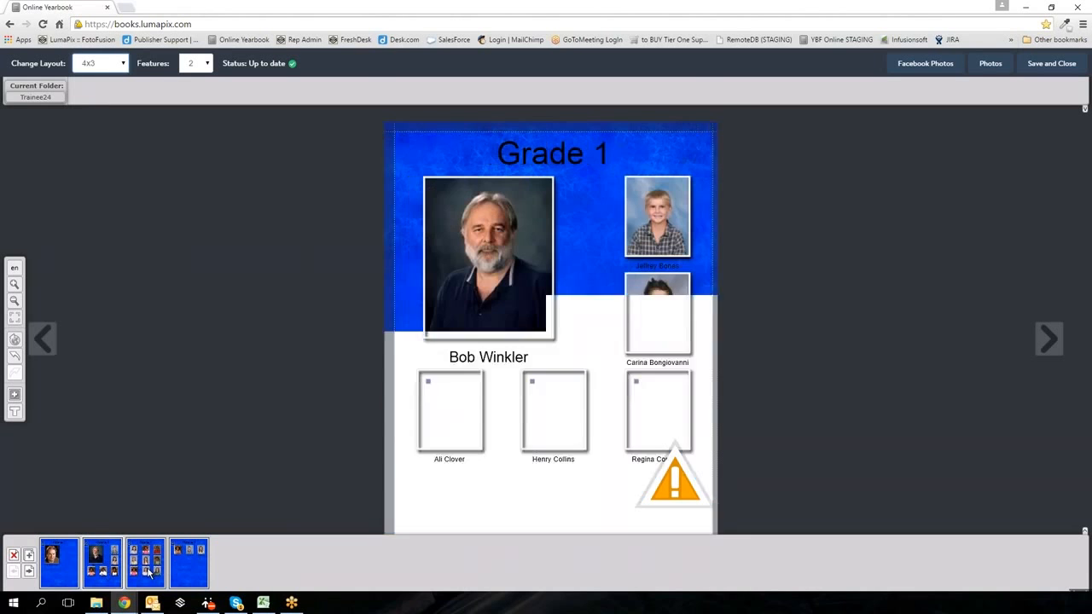
pyautogui.click(203, 572)
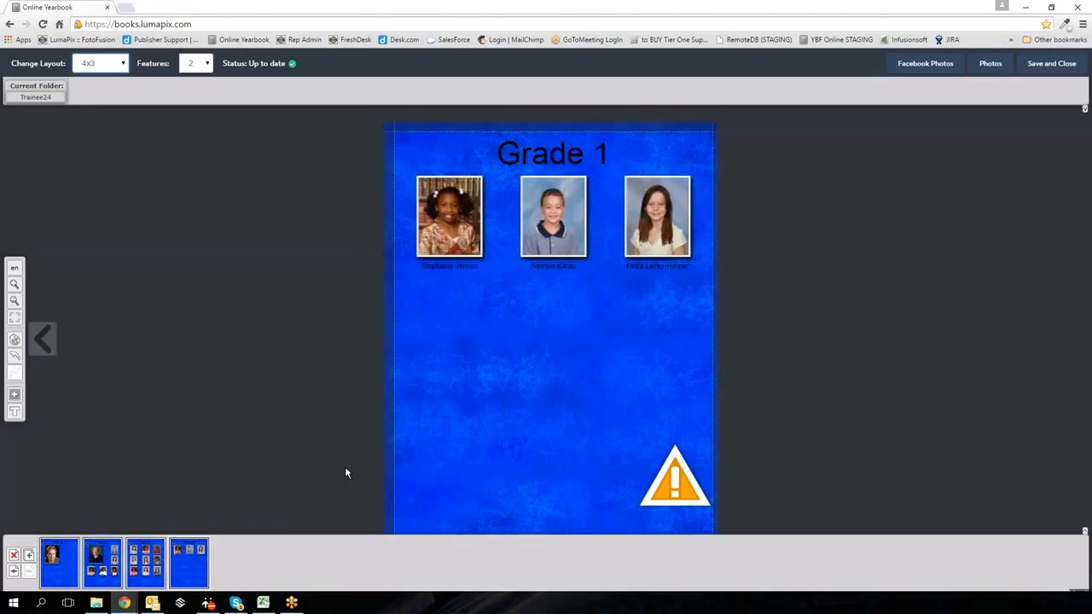
pyautogui.click(448, 230)
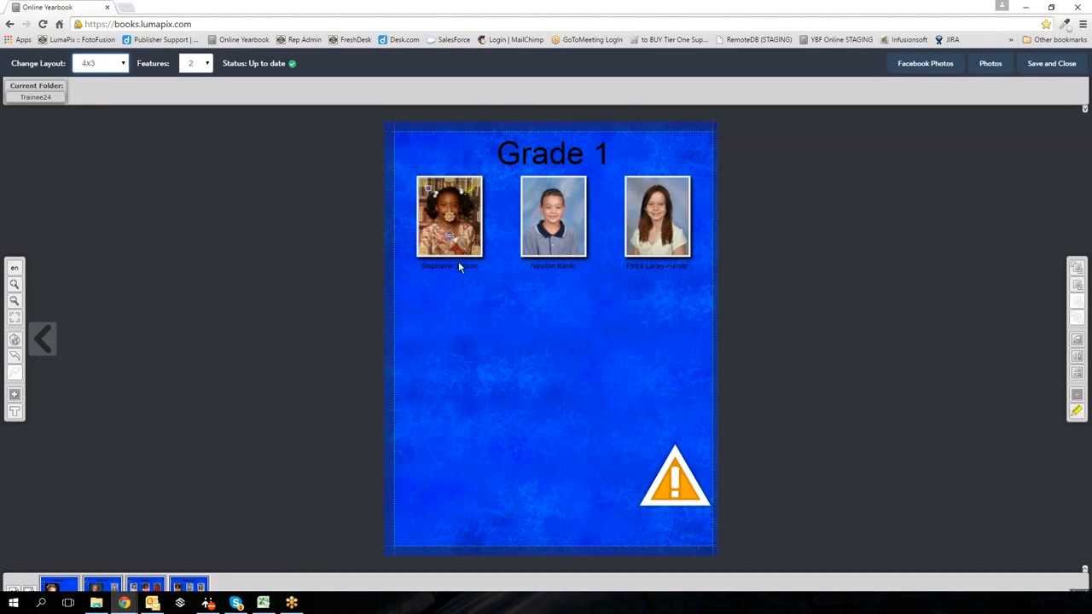
pyautogui.click(550, 217)
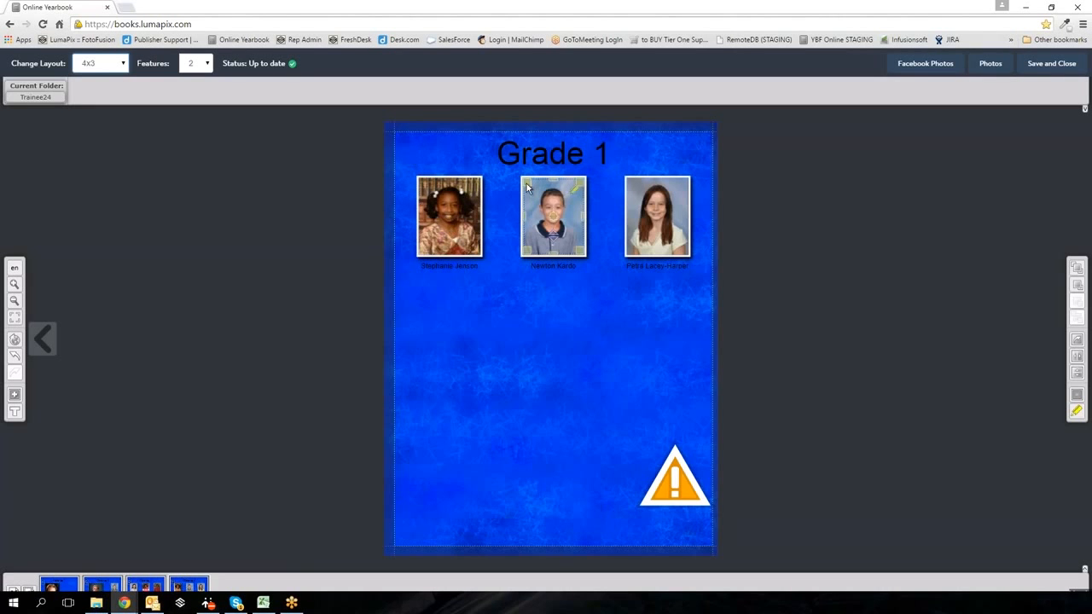
pyautogui.click(480, 238)
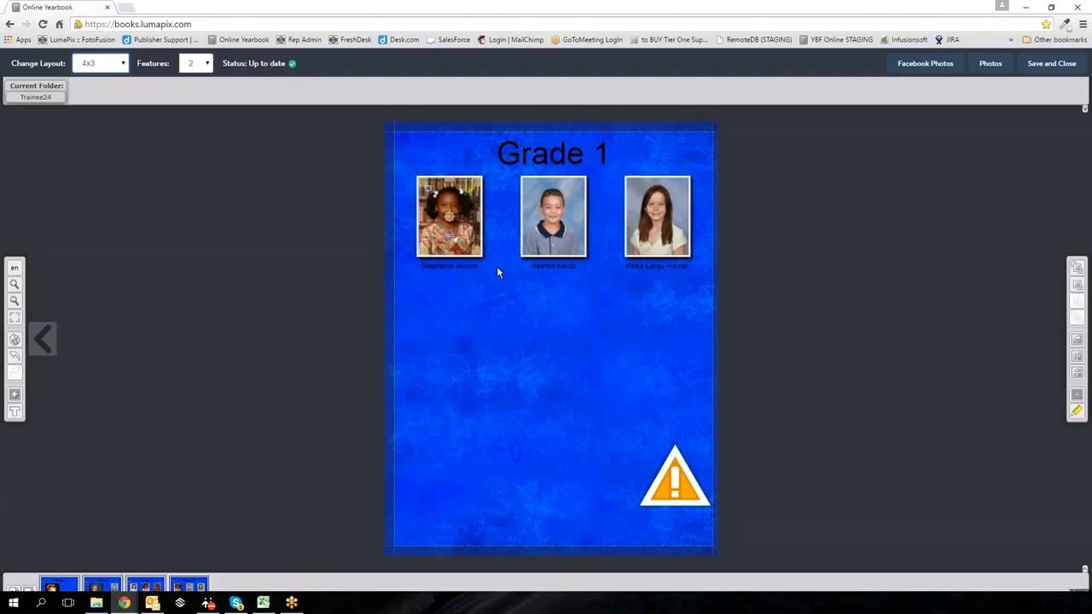
pyautogui.click(471, 266)
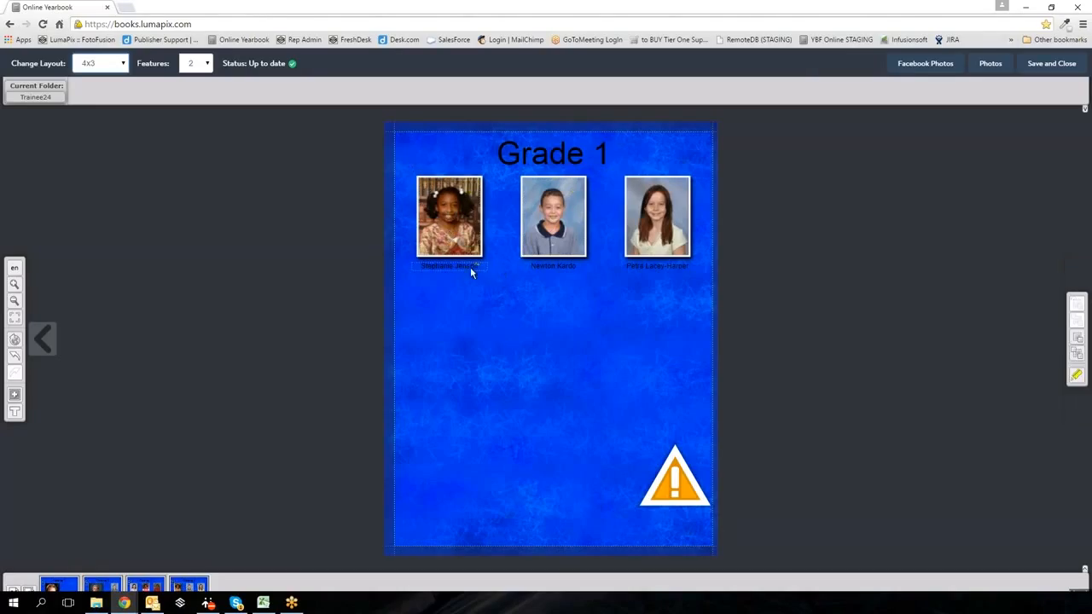
# - Append 'Class' to the fourth page's title so it reads 'Grade 1 Class'
pyautogui.click(1077, 377)
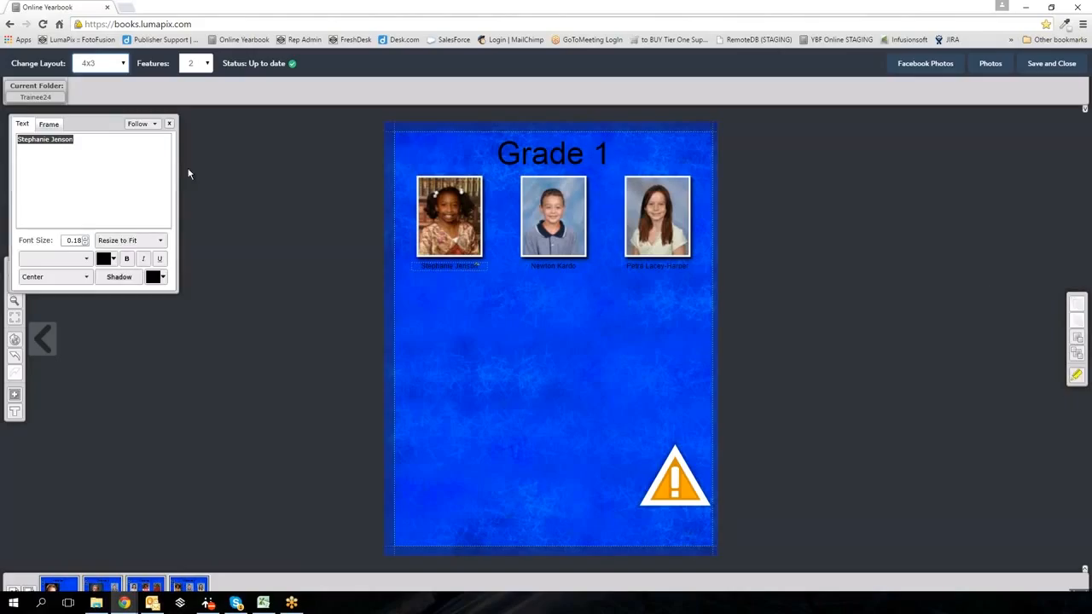
pyautogui.click(170, 126)
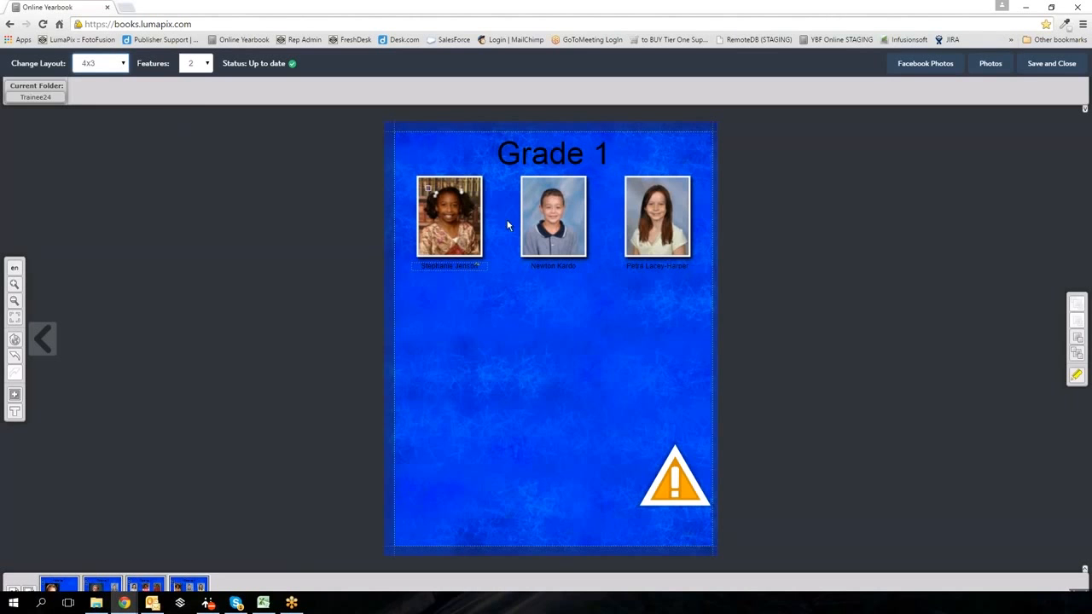
pyautogui.click(558, 157)
pyautogui.click(1076, 375)
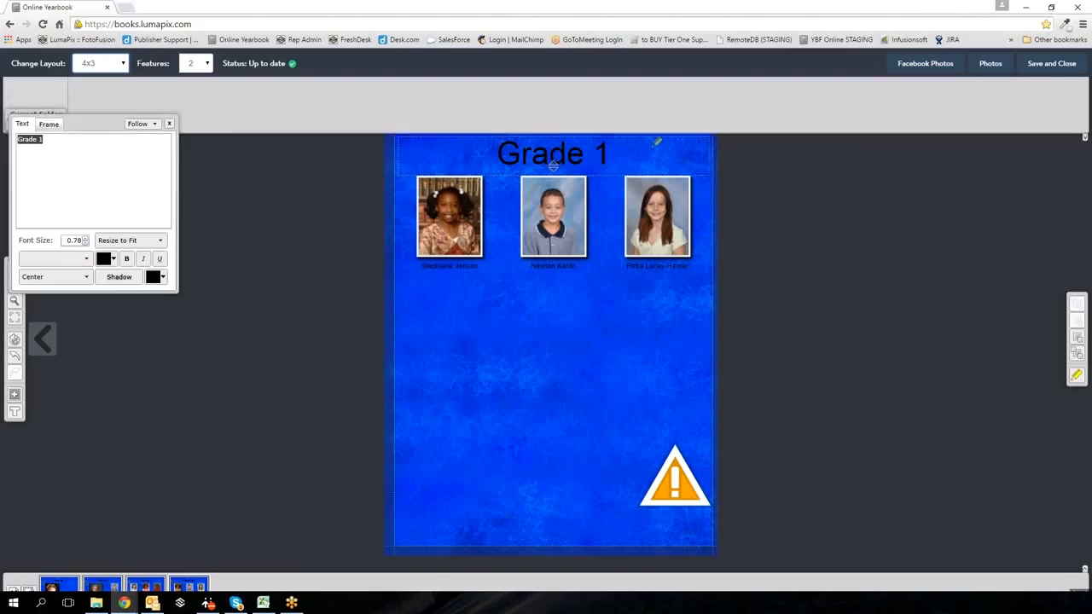
pyautogui.click(130, 185)
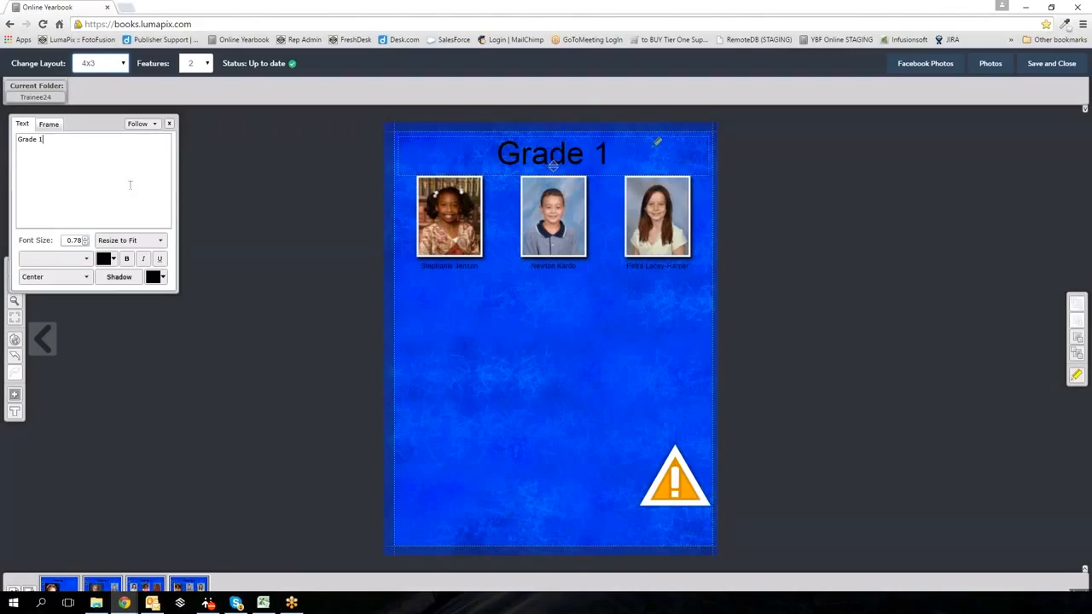
pyautogui.write('Class')
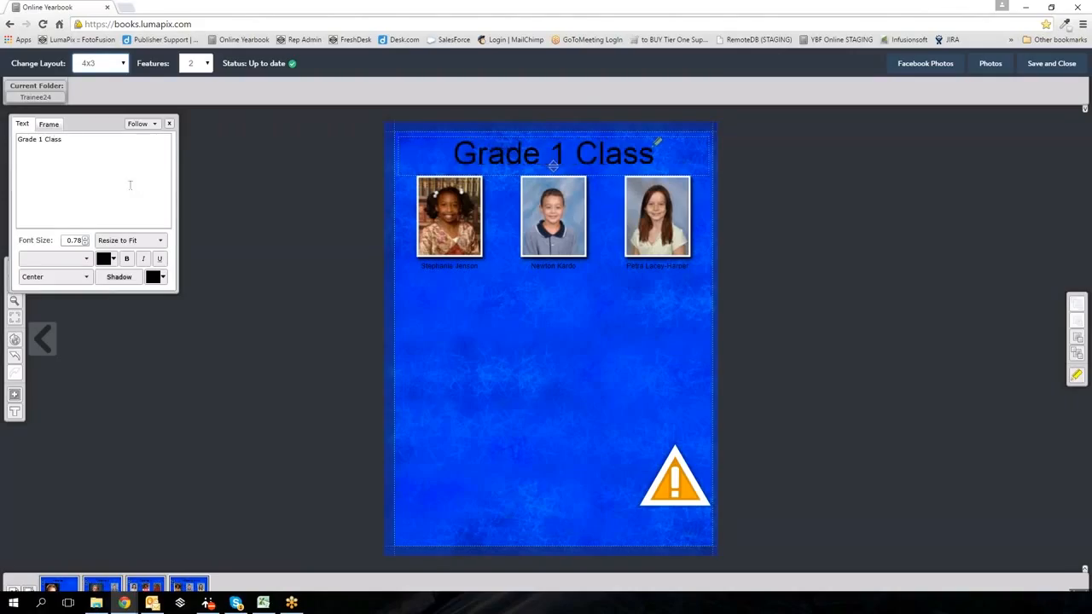
pyautogui.click(202, 336)
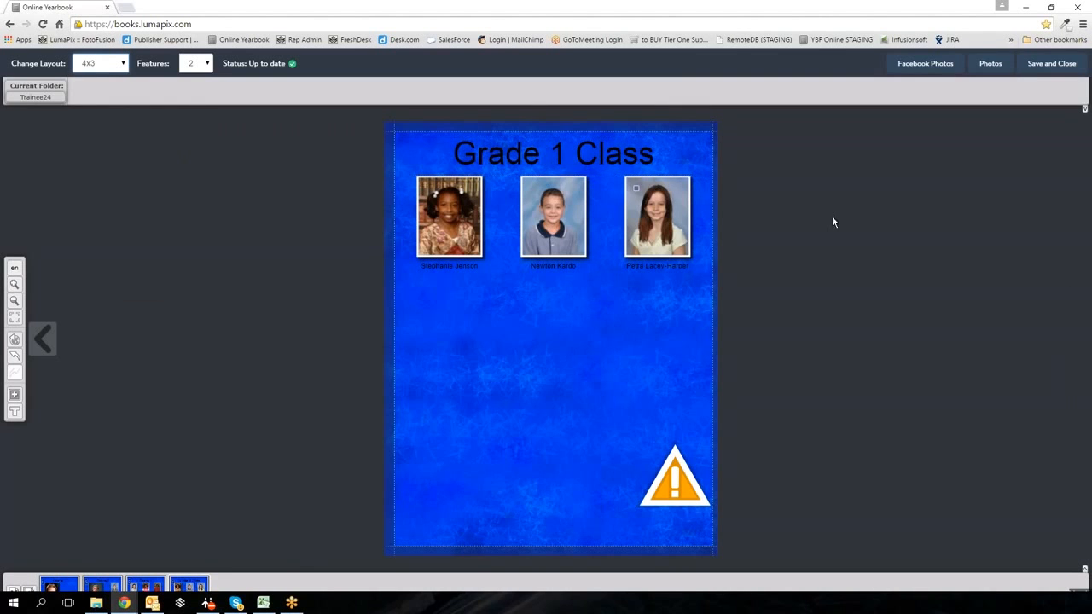
# - Save the Grade 1 pages and close the editor to return to the Book view
pyautogui.click(1040, 69)
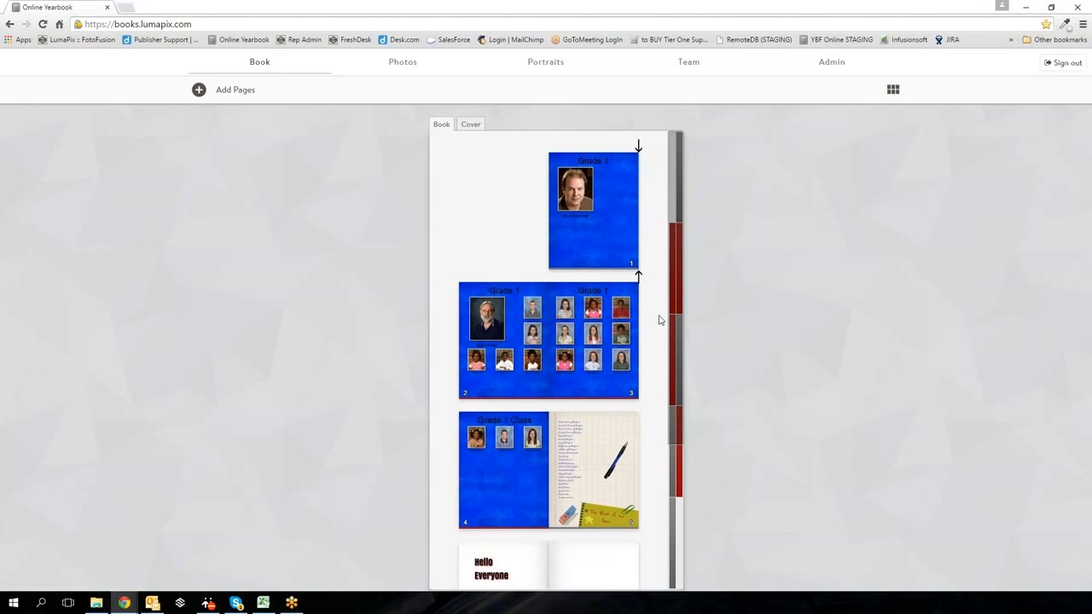
pyautogui.moveTo(601, 325)
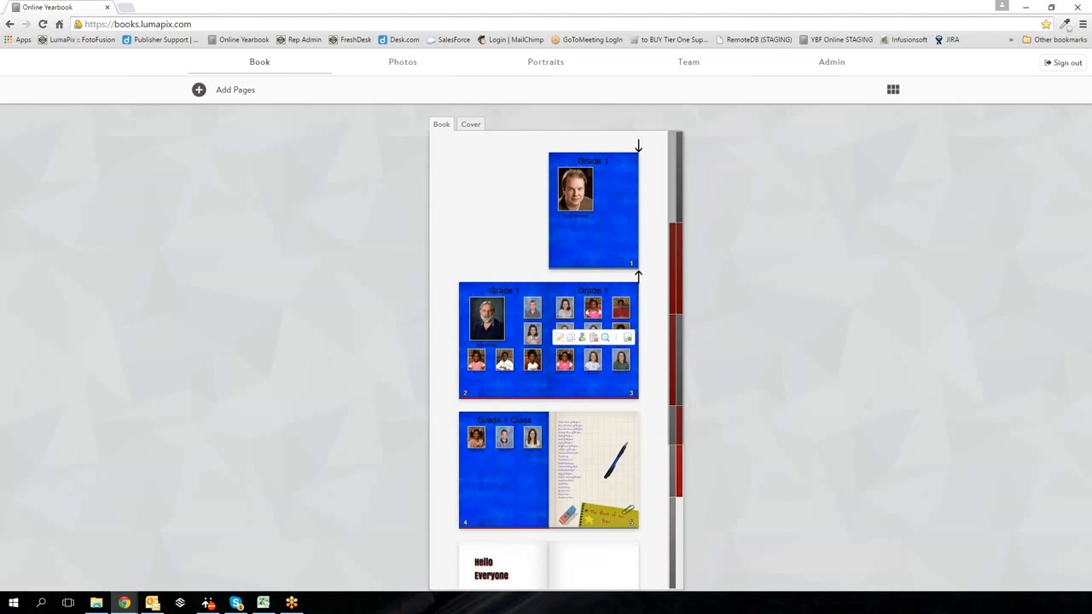
# - Submit pages 3 and 2 for review, confirming each
pyautogui.click(629, 340)
pyautogui.click(532, 361)
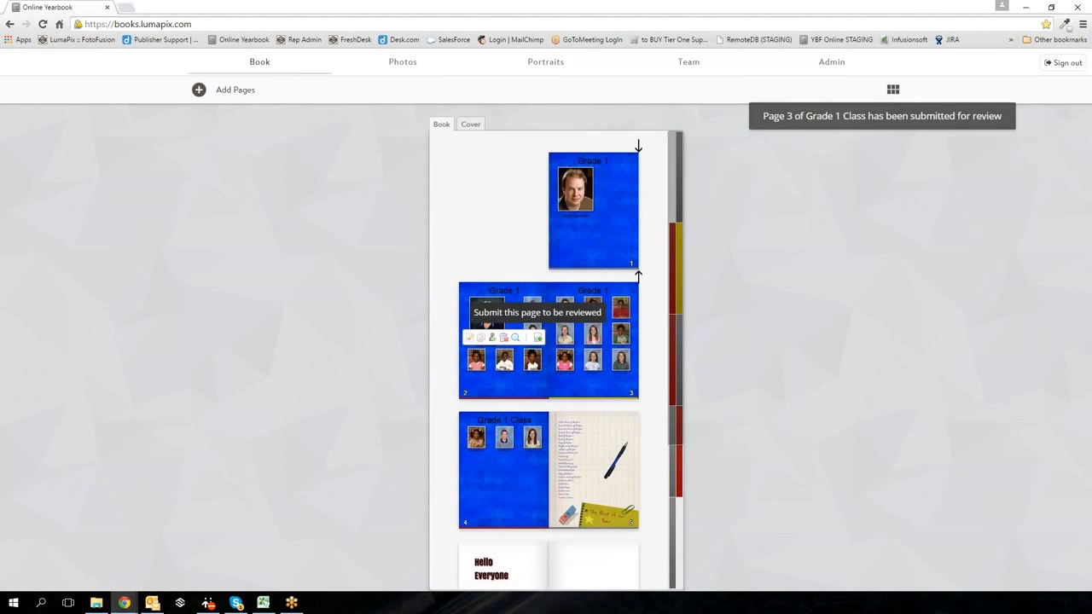
pyautogui.click(531, 342)
pyautogui.click(537, 356)
# - Submit page 4 for review, then view the Admin page status overview
pyautogui.moveTo(627, 259)
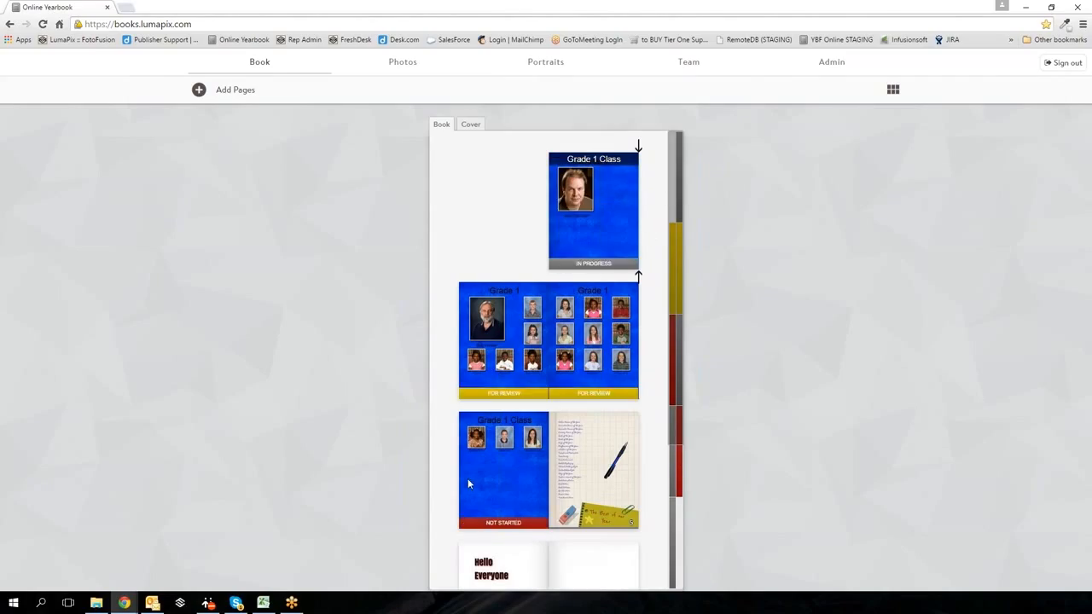
pyautogui.click(538, 467)
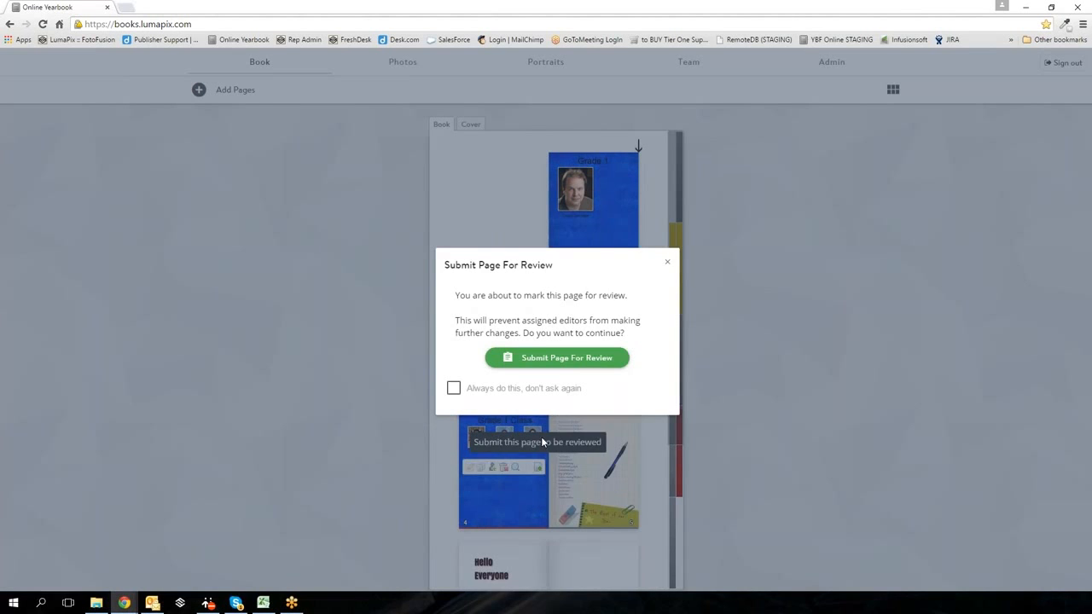
pyautogui.click(563, 357)
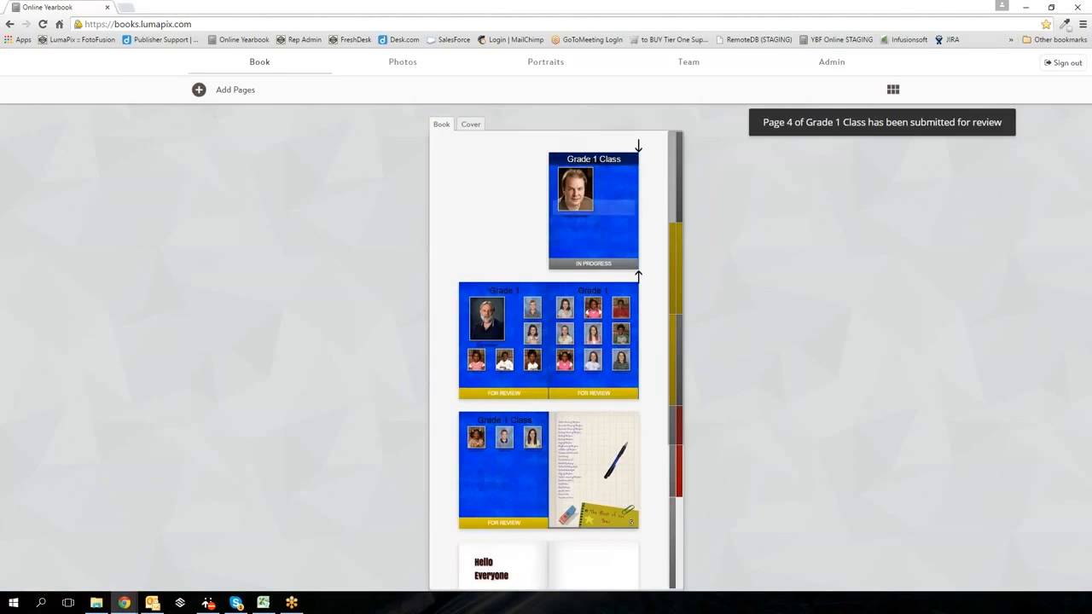
pyautogui.moveTo(598, 226)
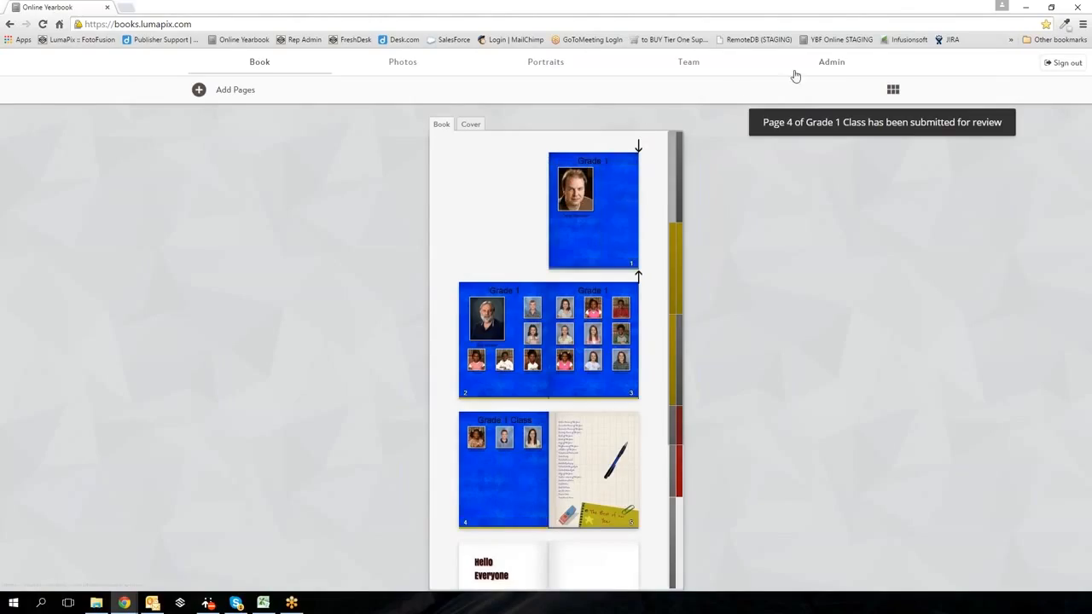
pyautogui.click(830, 65)
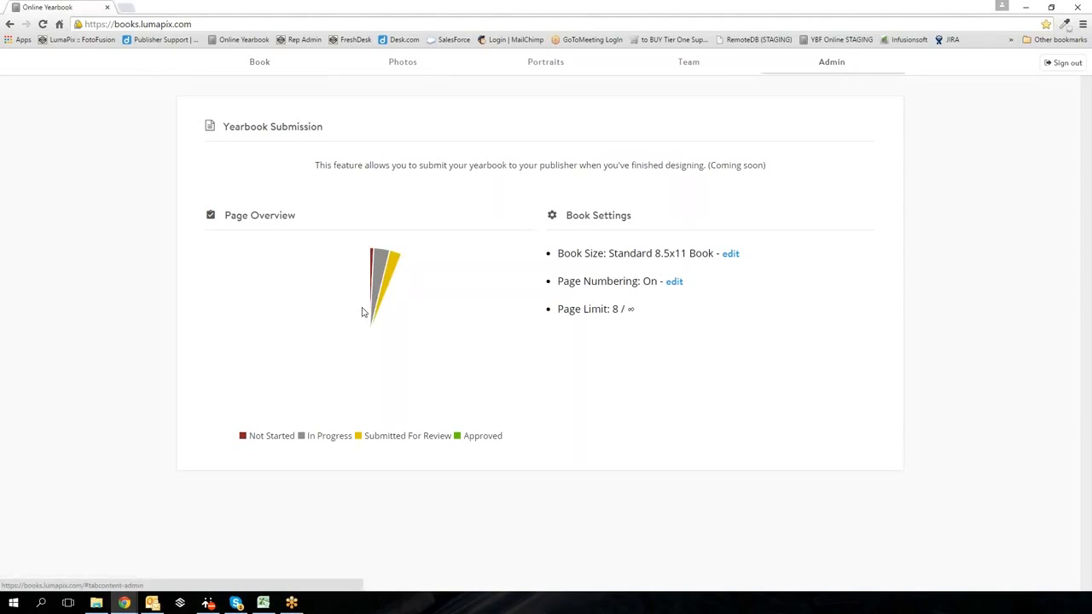